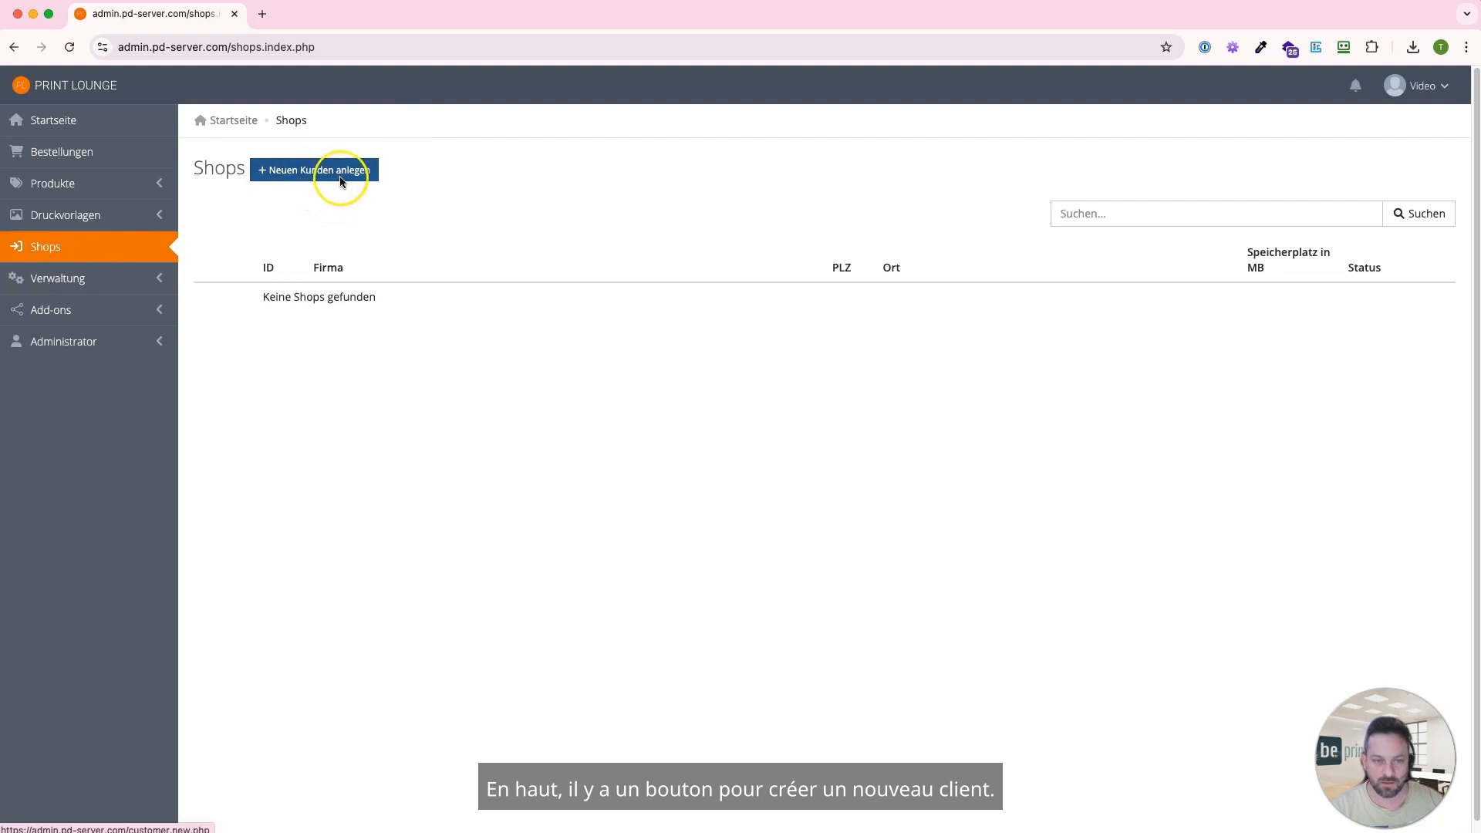
Create a new shop customer and autofill the operator's company, contact, address, e-mail and website details from the saved profile.
{"action": "left_click", "coordinate": [307, 173]}
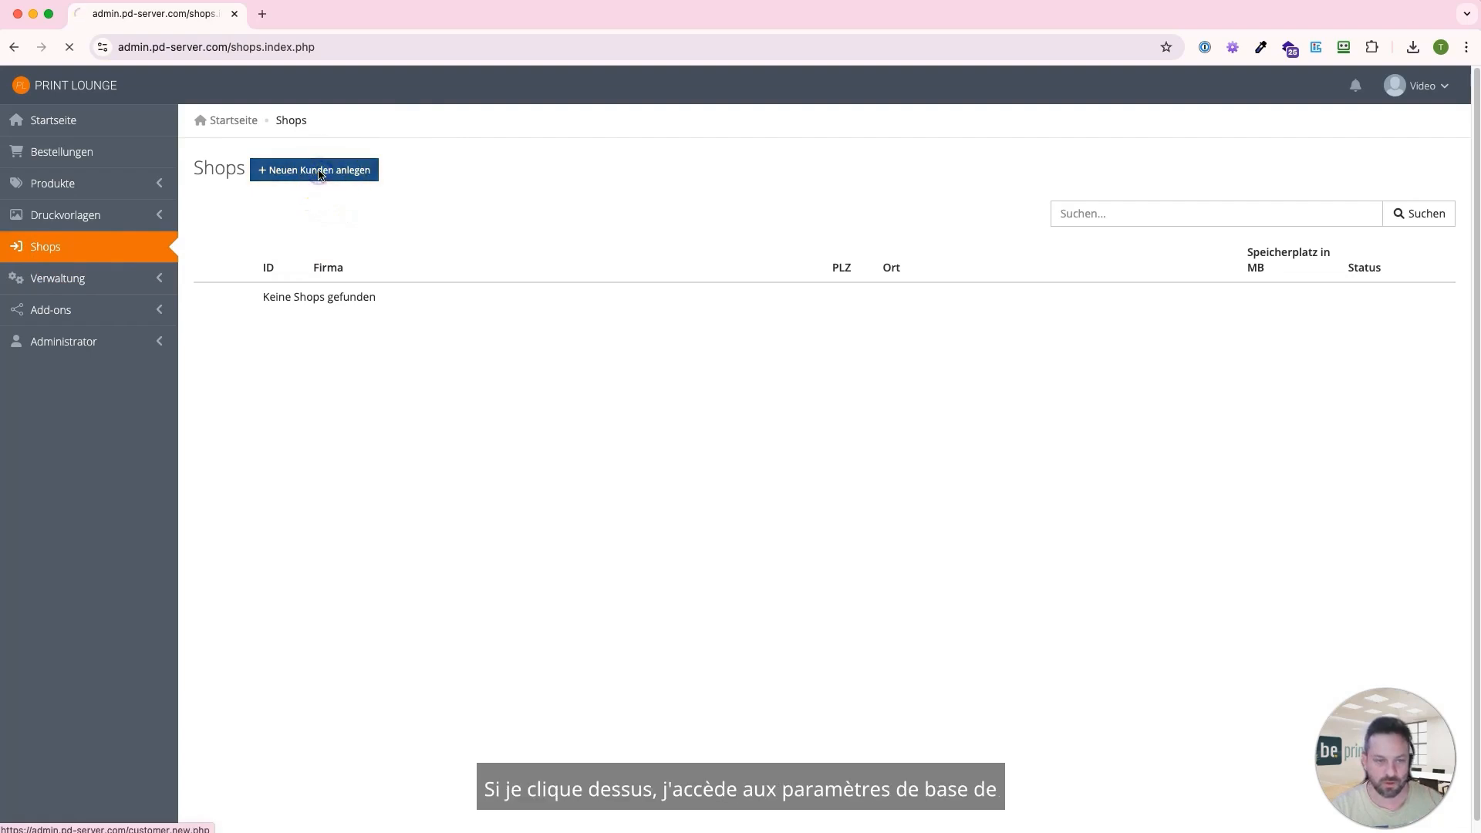
{"action": "left_click", "coordinate": [330, 176]}
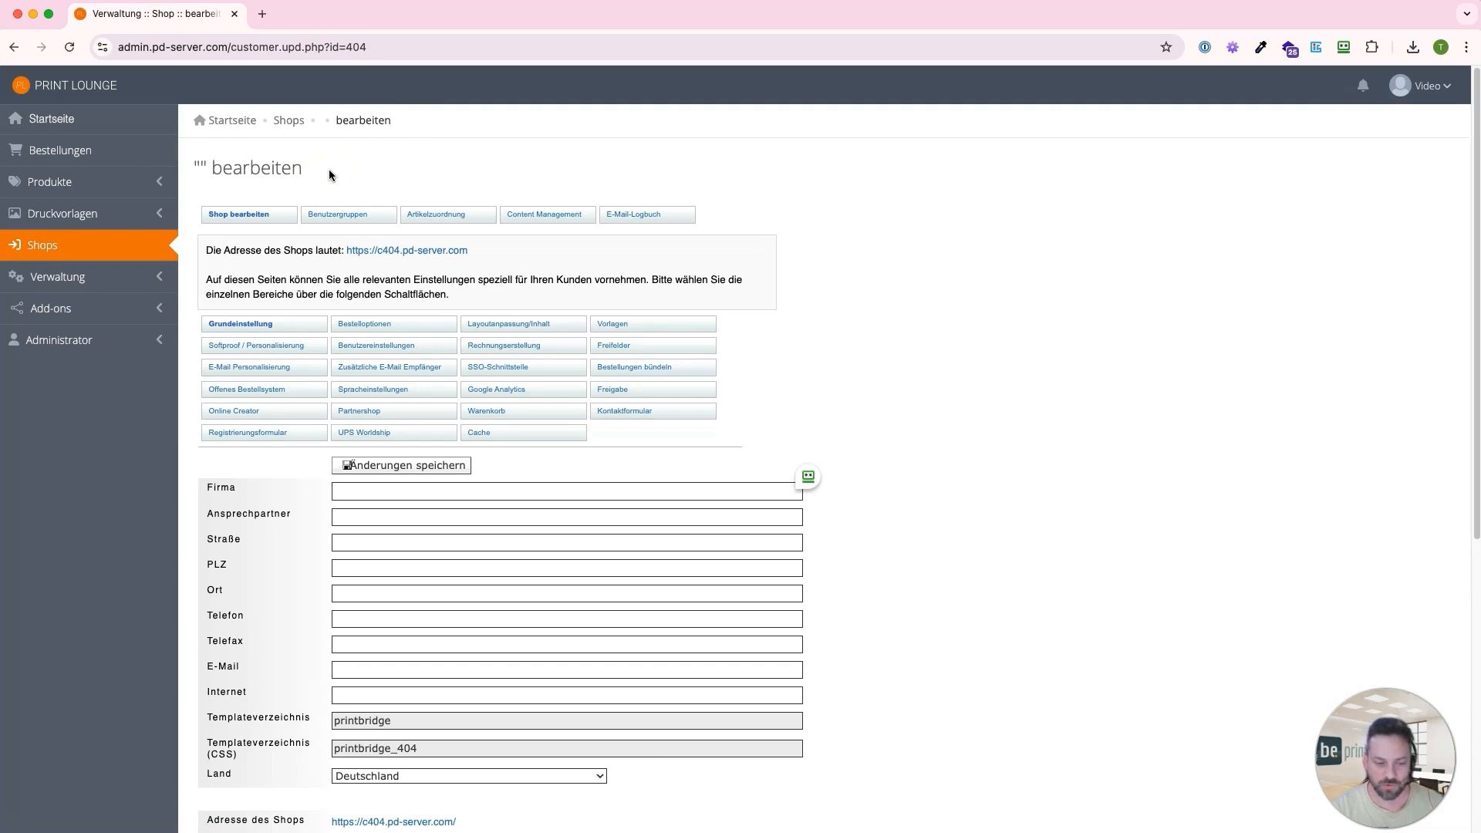
{"action": "left_click", "coordinate": [473, 519]}
{"action": "left_click", "coordinate": [723, 496]}
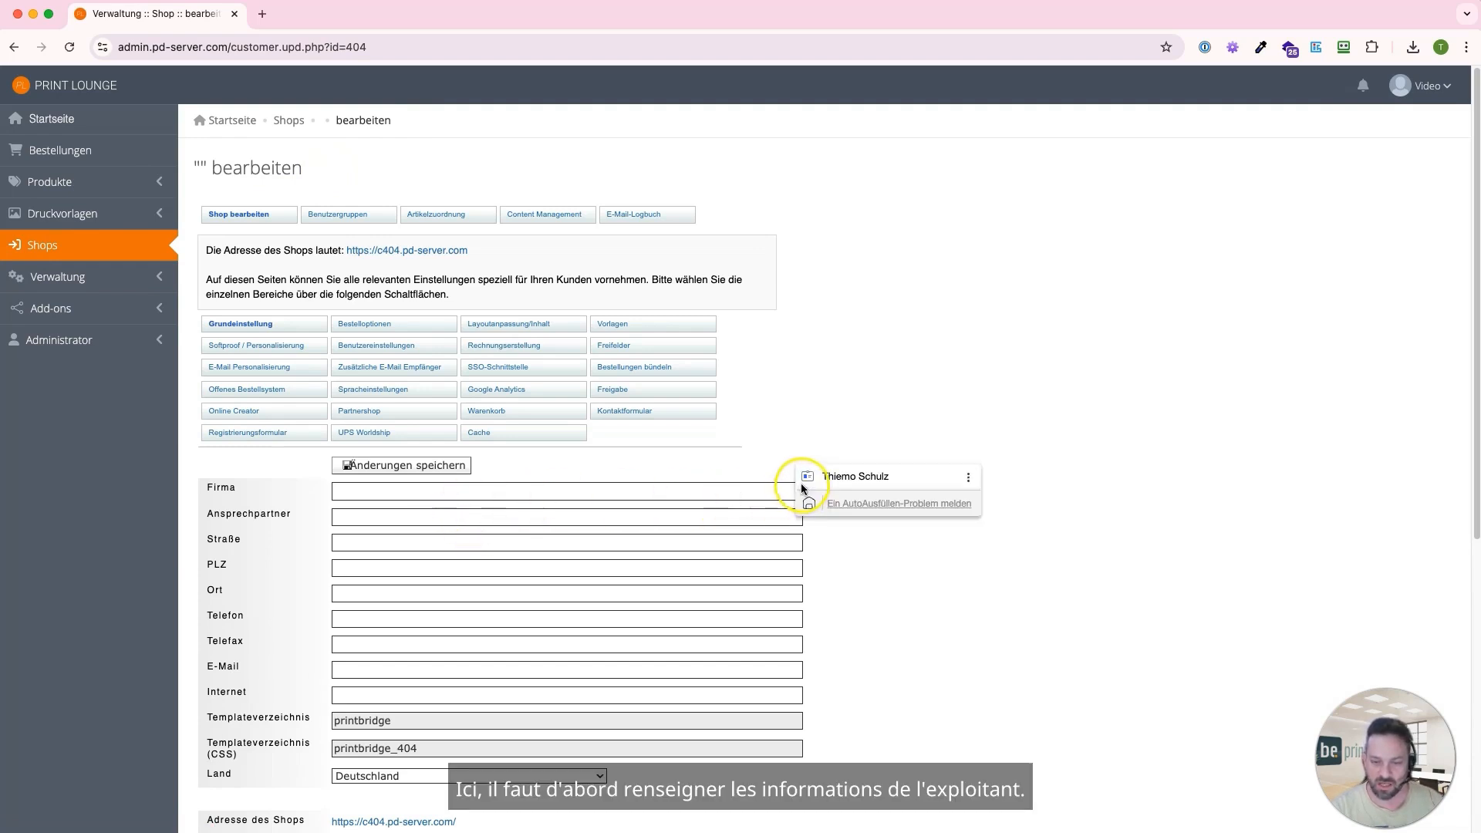
{"action": "left_click", "coordinate": [848, 478]}
{"action": "left_click", "coordinate": [848, 480]}
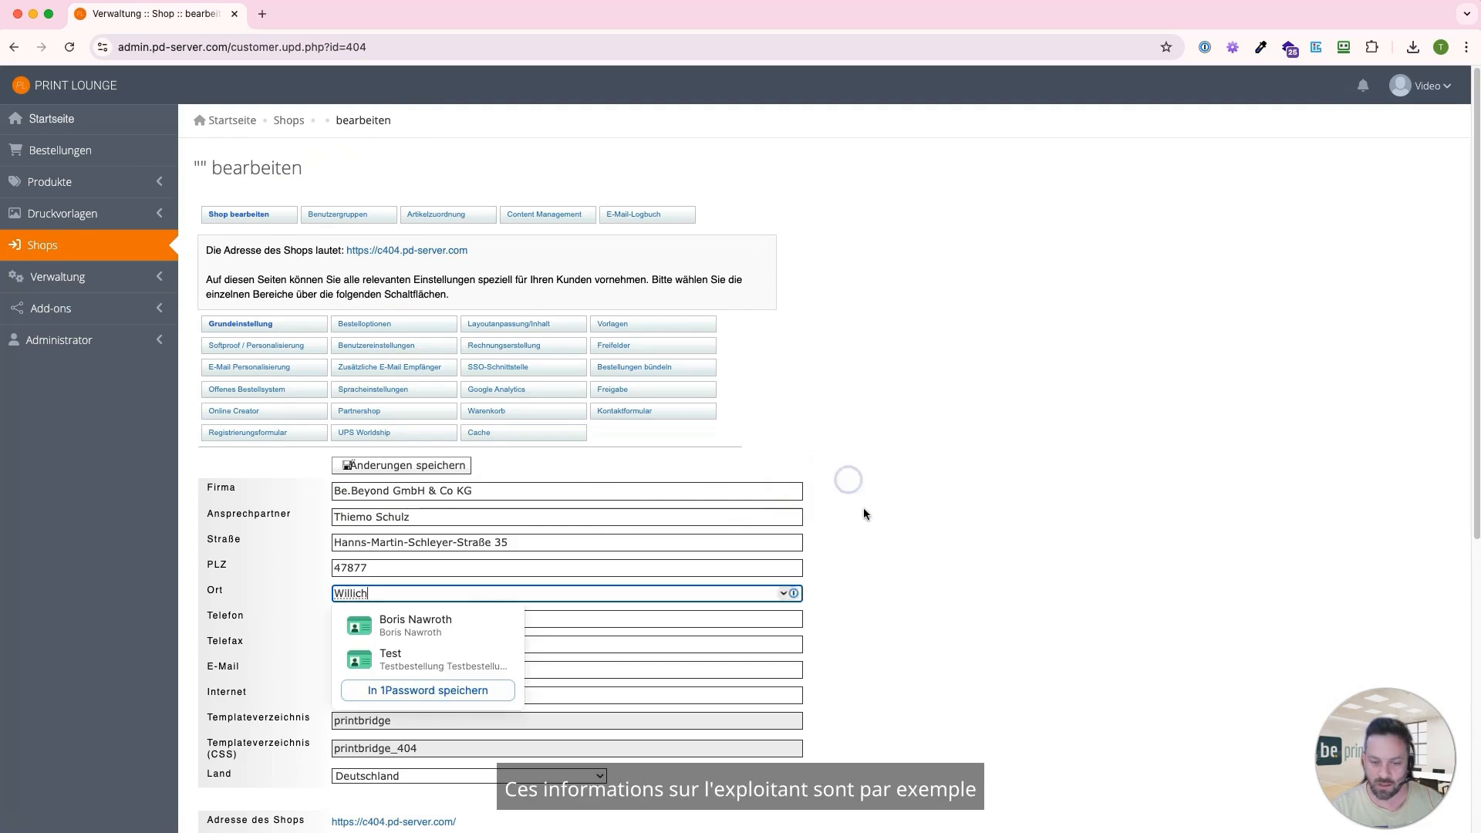
Set the shop's subdomain to "video".
{"action": "scroll", "coordinate": [864, 507], "scroll_direction": "down", "scroll_amount": 1}
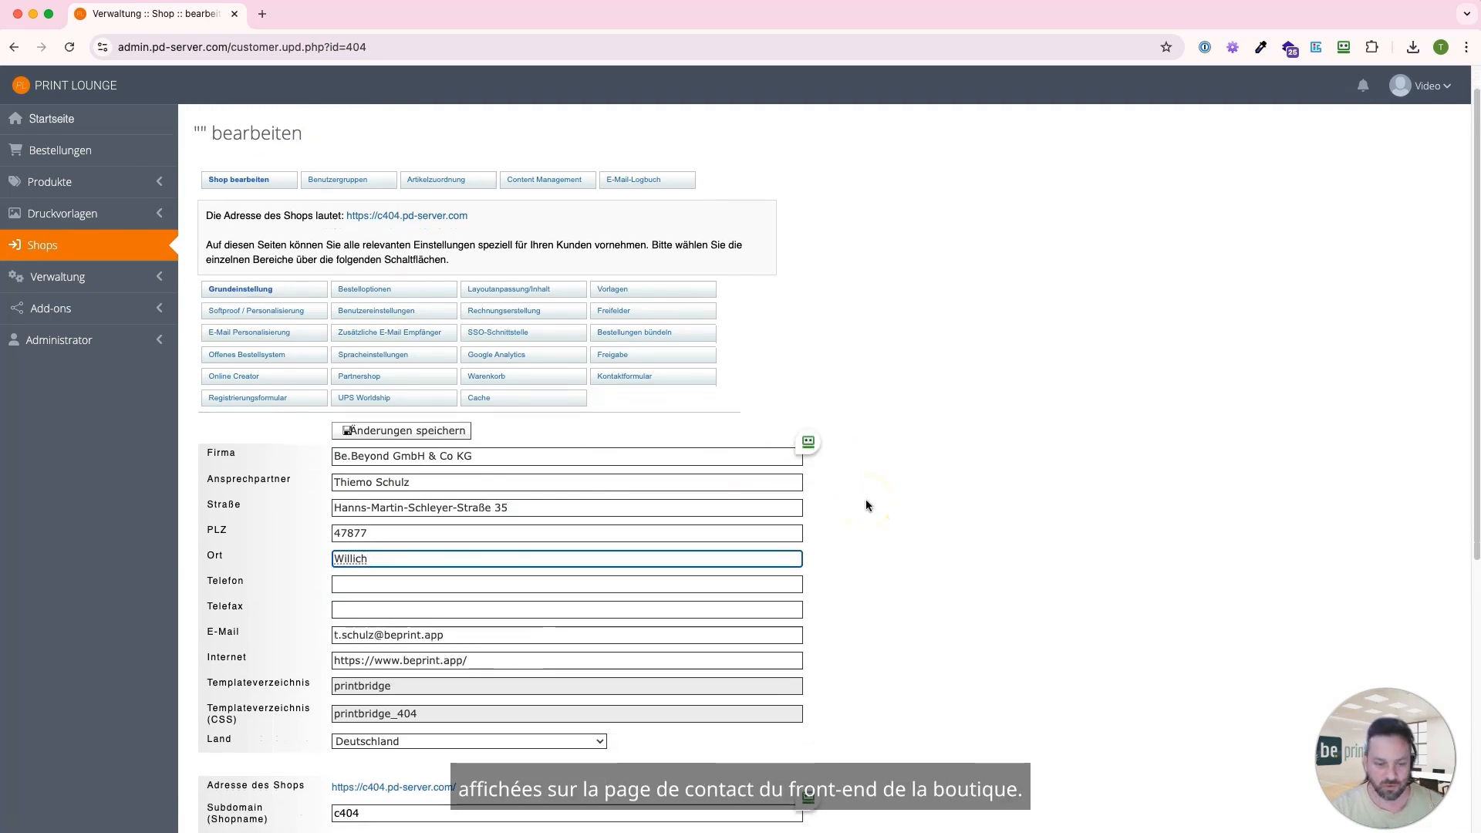
{"action": "scroll", "coordinate": [820, 469], "scroll_direction": "down", "scroll_amount": 3}
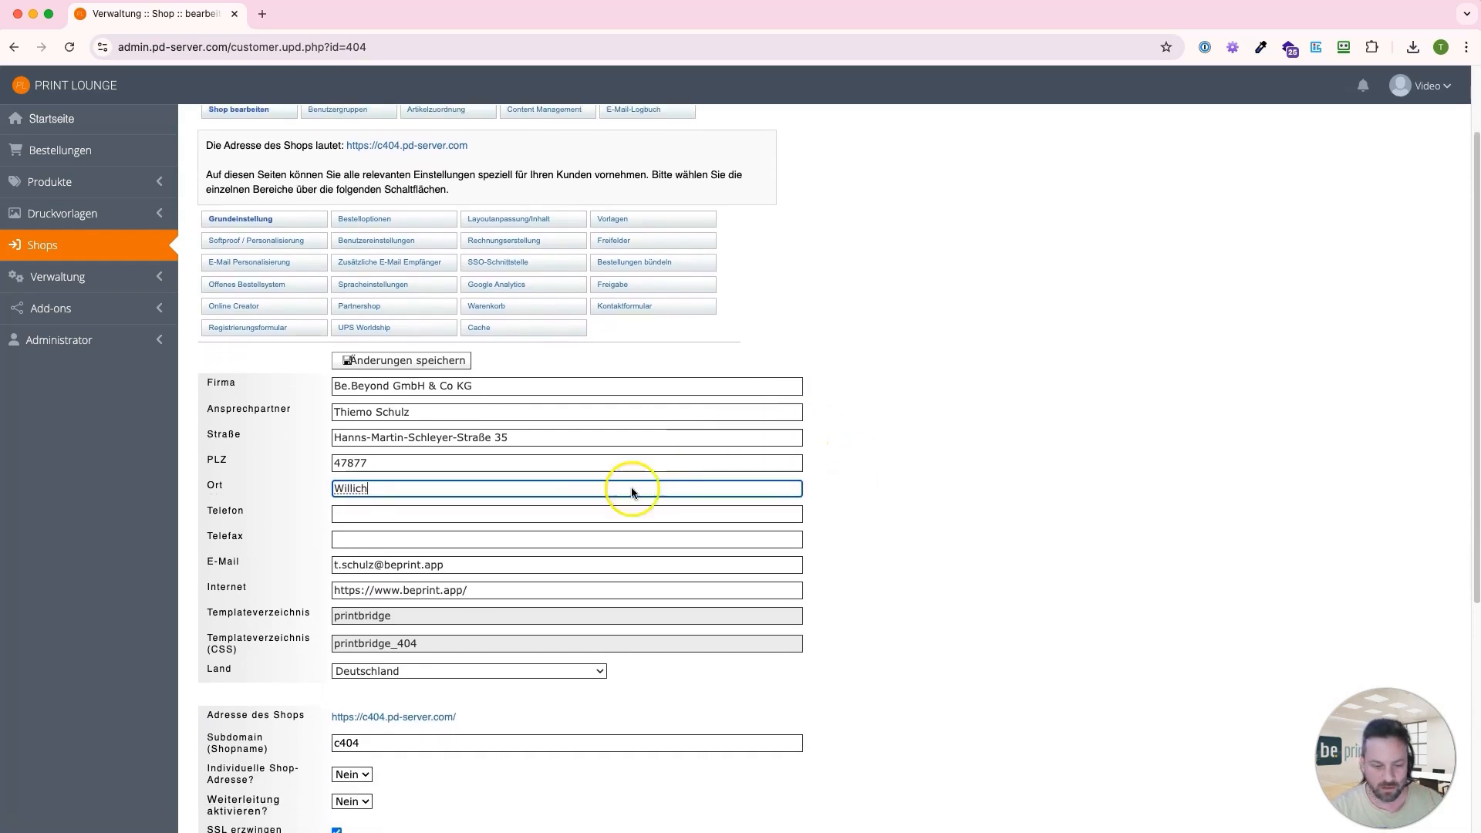
{"action": "scroll", "coordinate": [402, 569], "scroll_direction": "down", "scroll_amount": 1}
{"action": "double_click", "coordinate": [346, 694]}
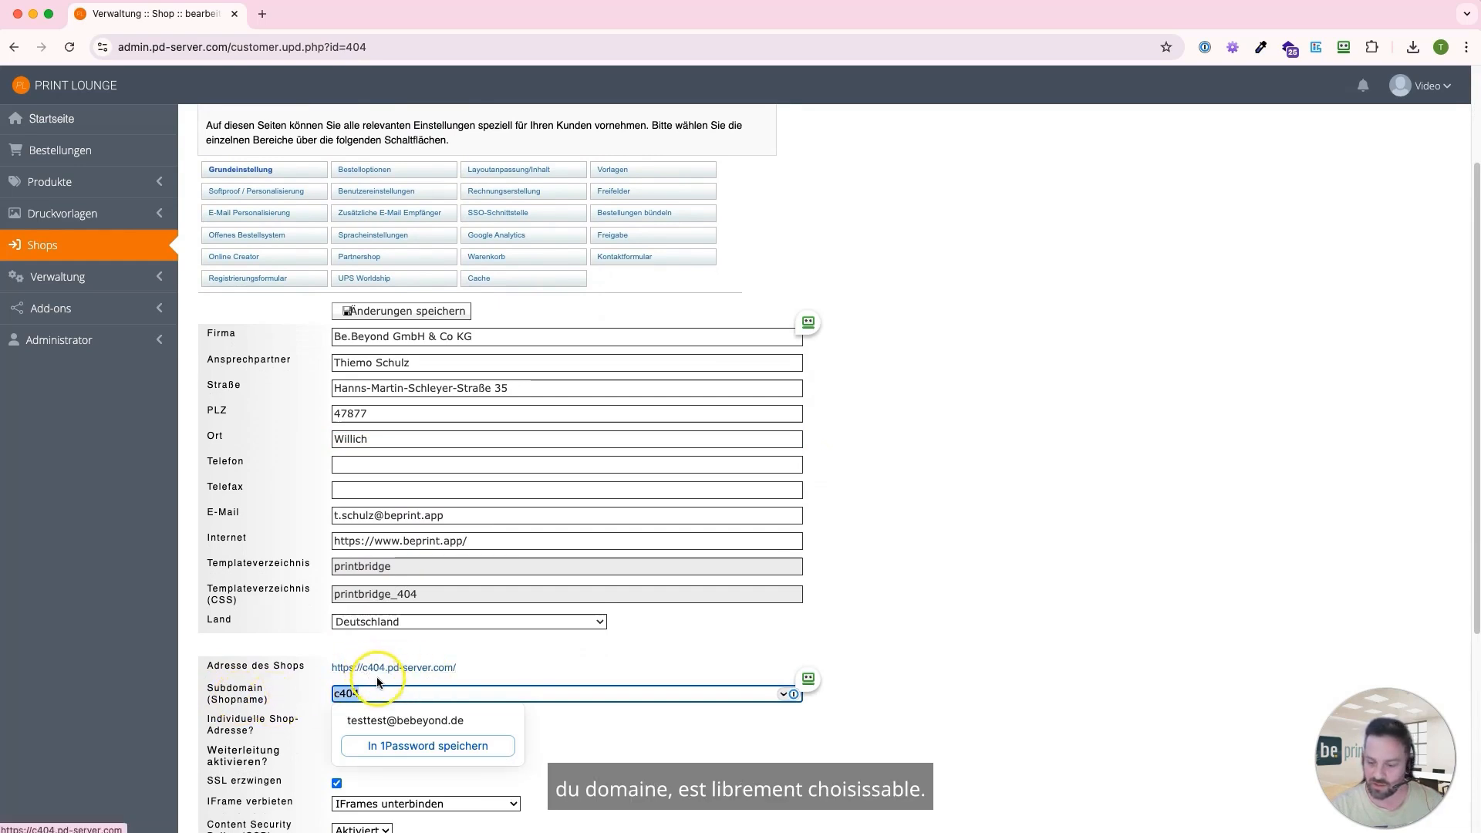
{"action": "type", "text": "video"}
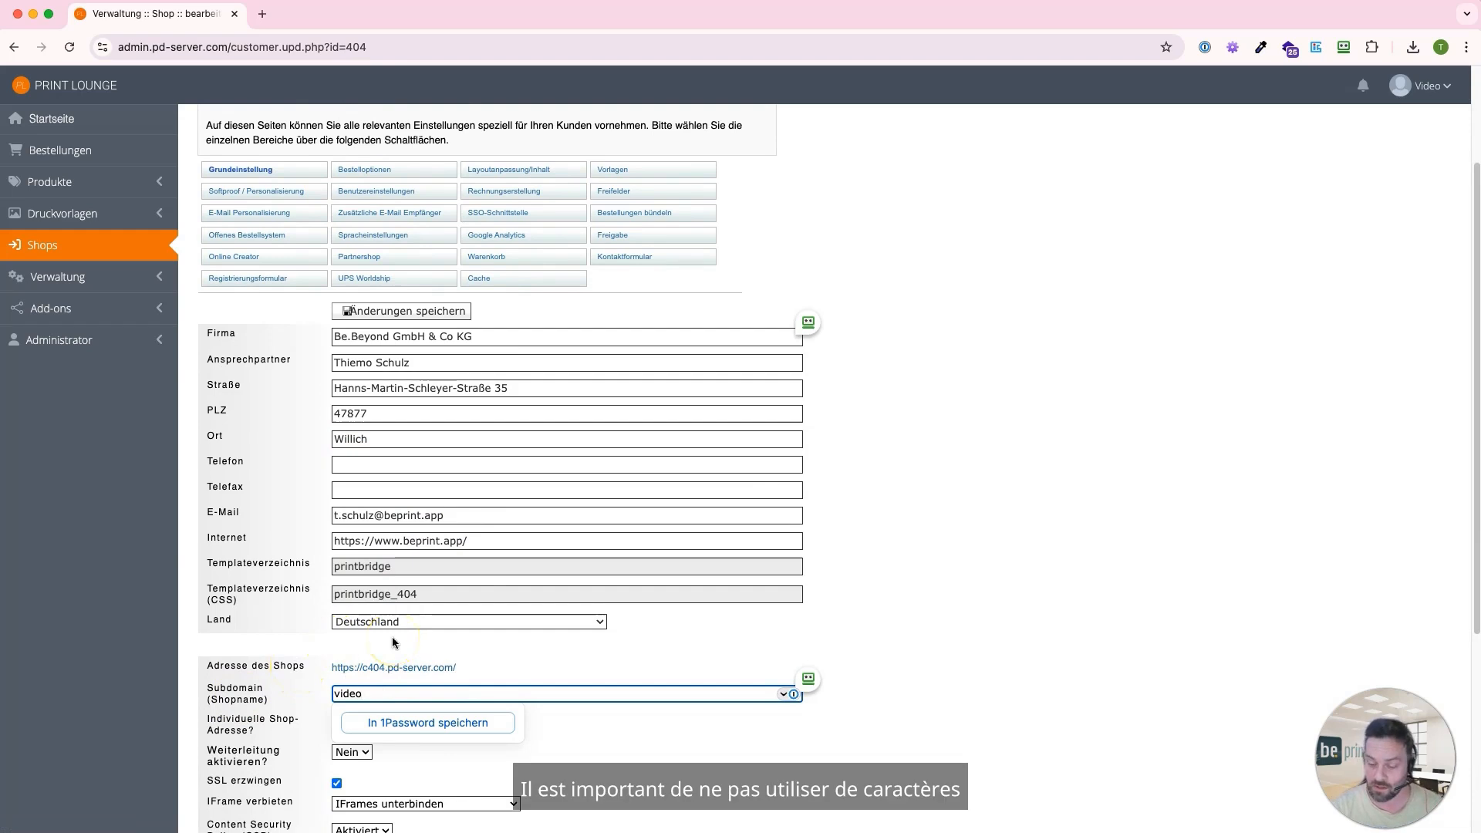
Change the shop's status to OK and save the basic settings.
{"action": "scroll", "coordinate": [392, 636], "scroll_direction": "down", "scroll_amount": 6}
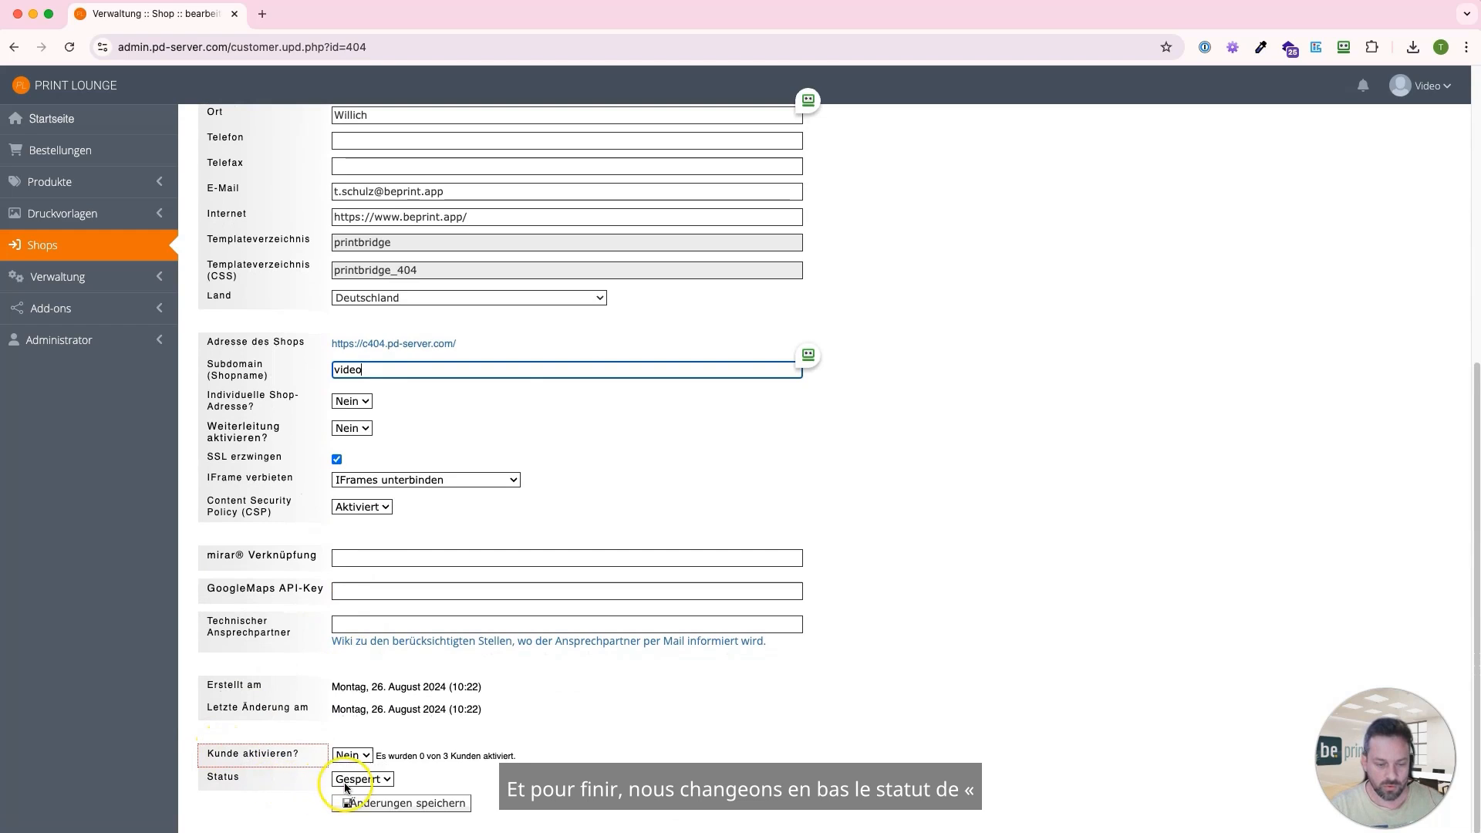
{"action": "left_click", "coordinate": [344, 785]}
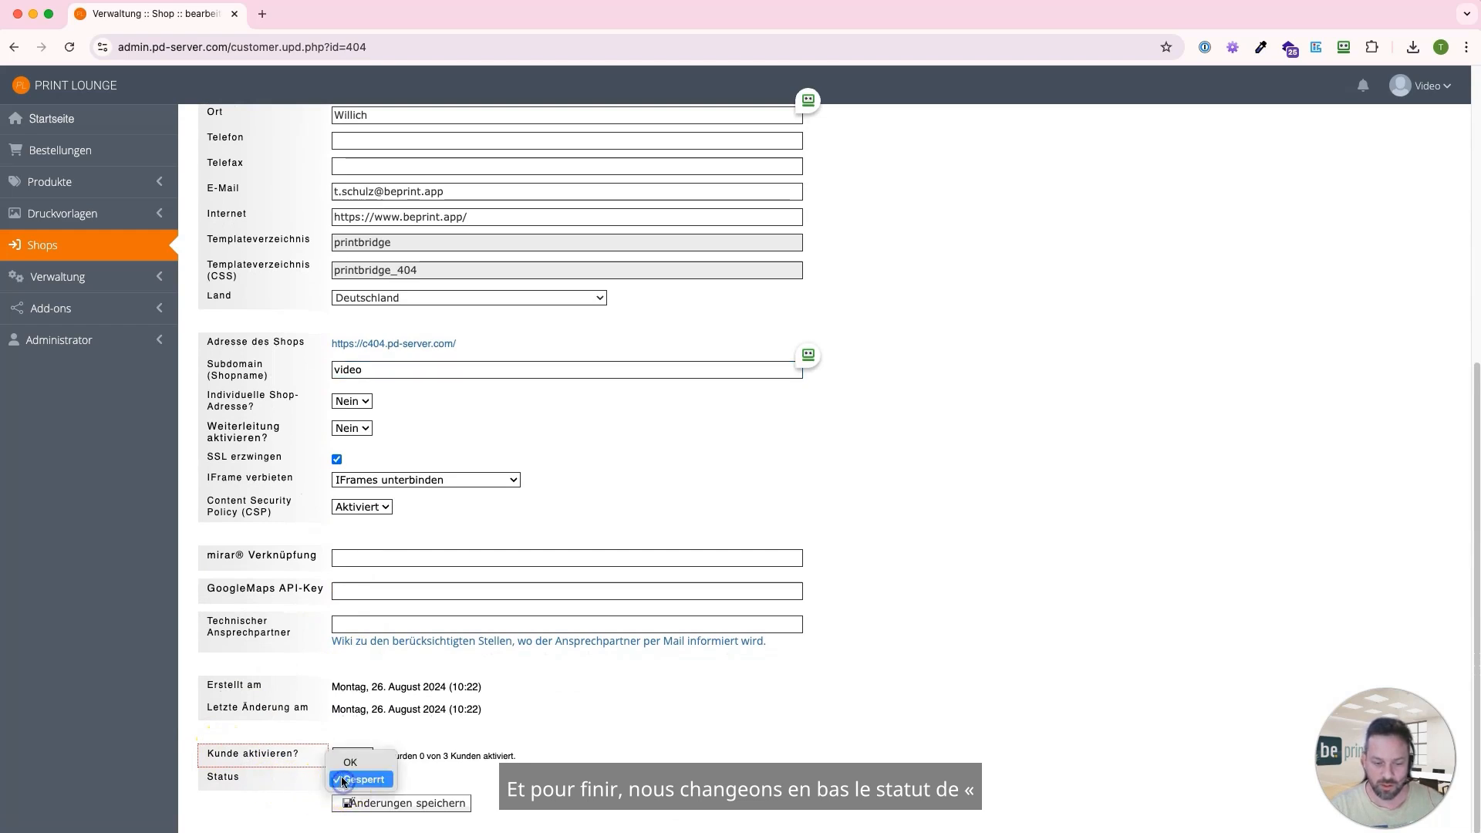
{"action": "left_click", "coordinate": [340, 766]}
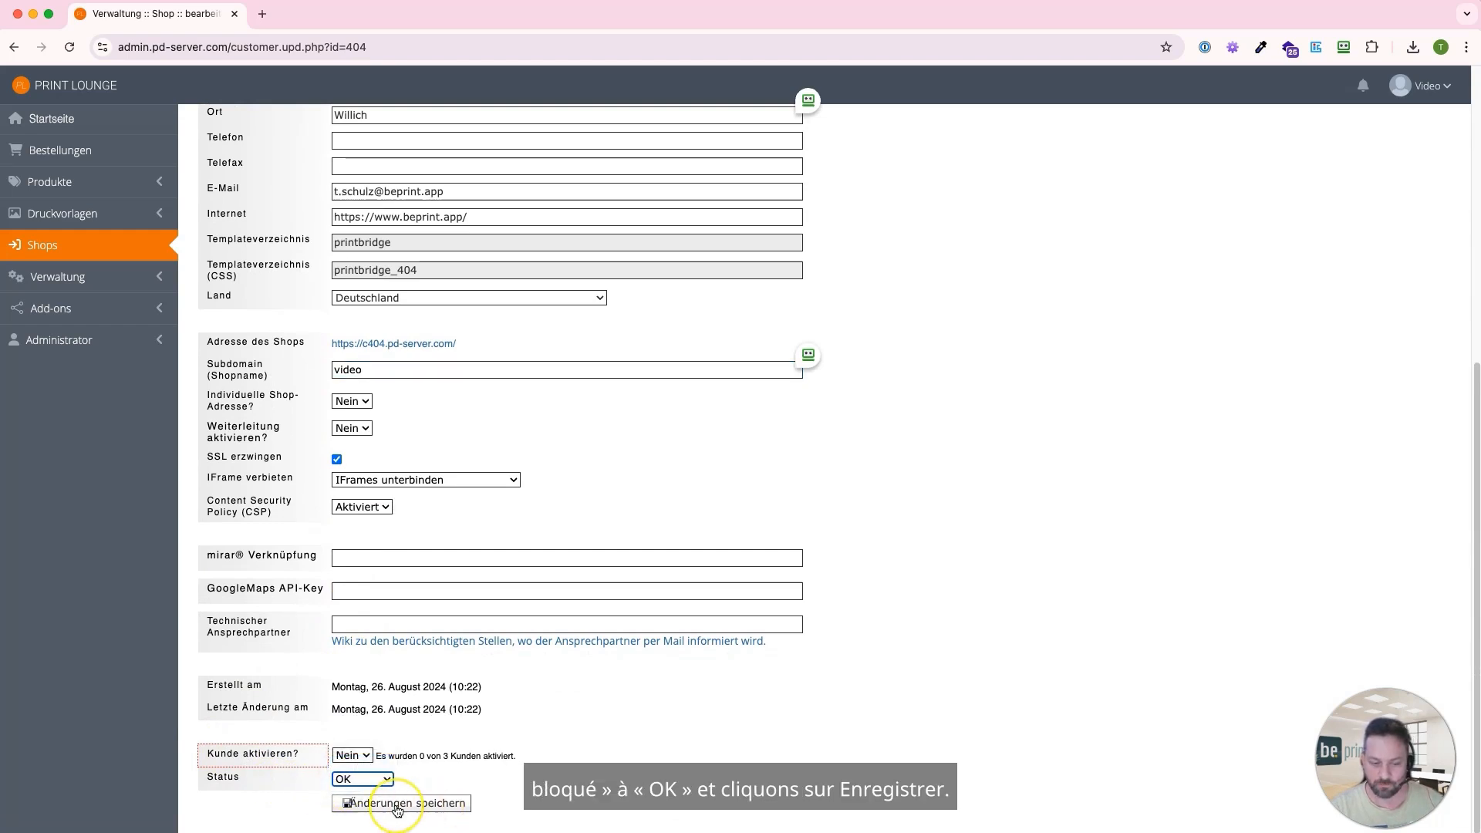
{"action": "left_click", "coordinate": [398, 806]}
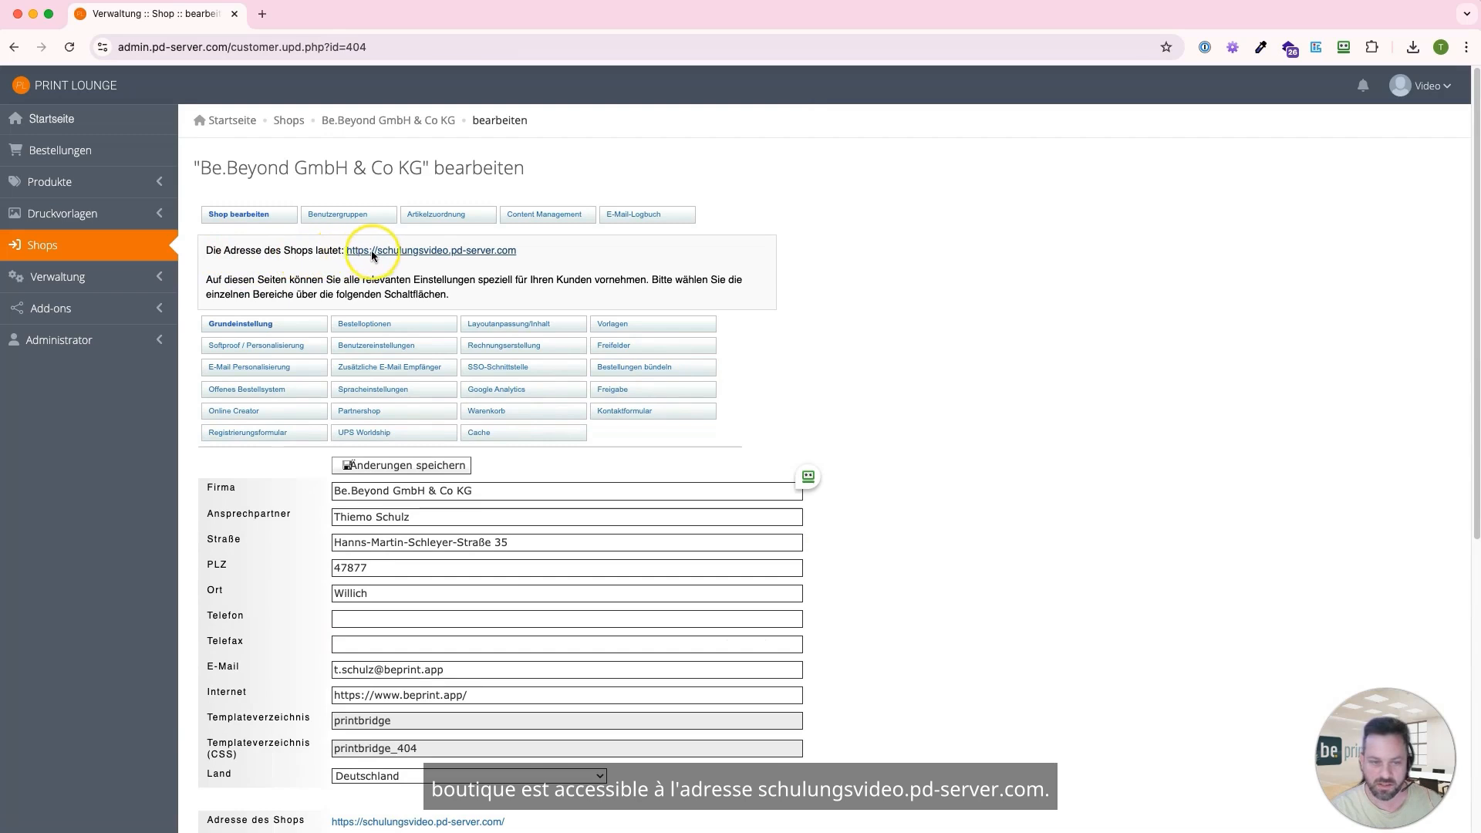
Visit the shop's public address and look at its uncustomised login page.
{"action": "left_click", "coordinate": [399, 251]}
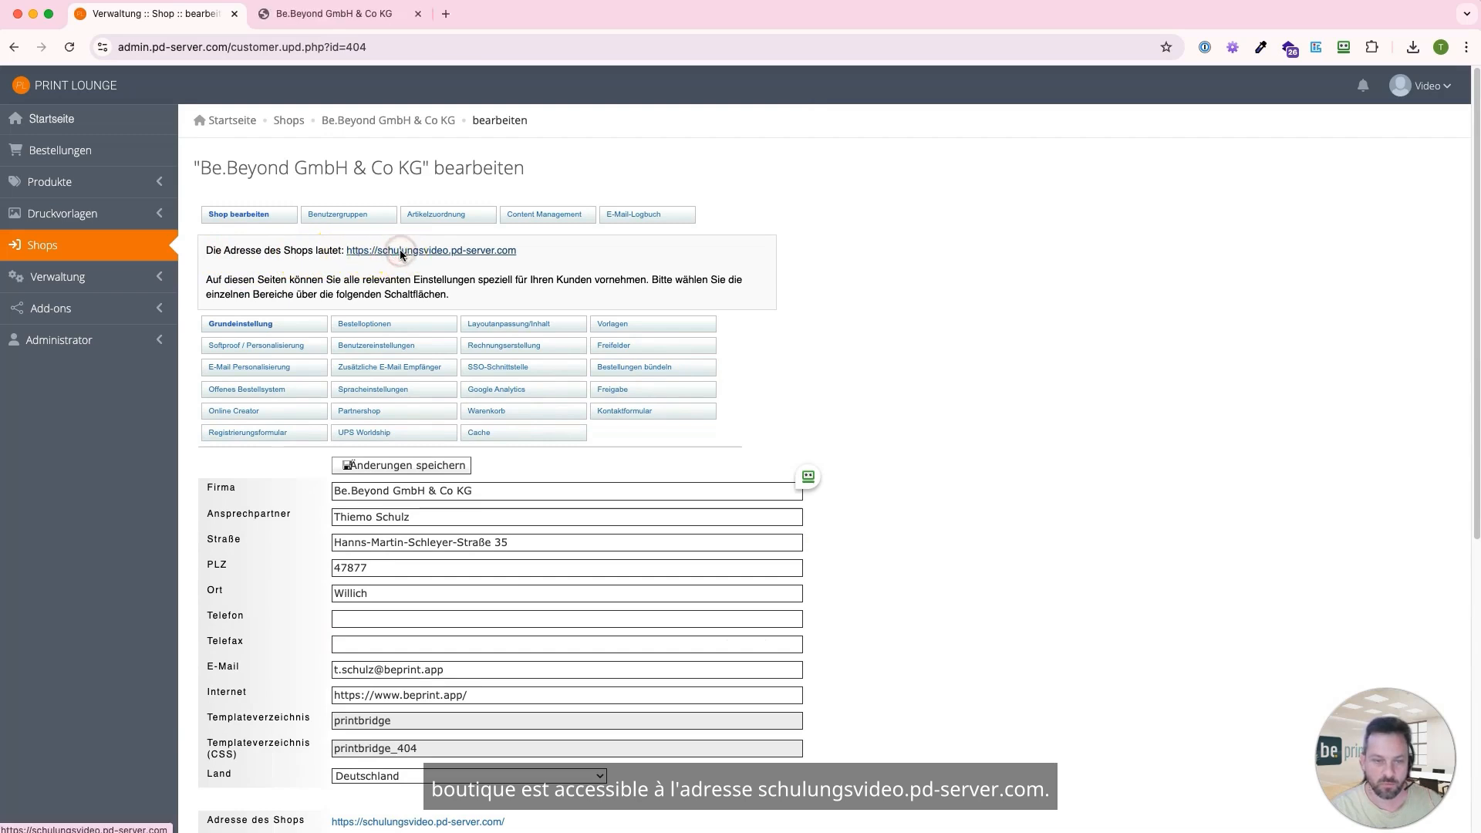
{"action": "left_click", "coordinate": [327, 15]}
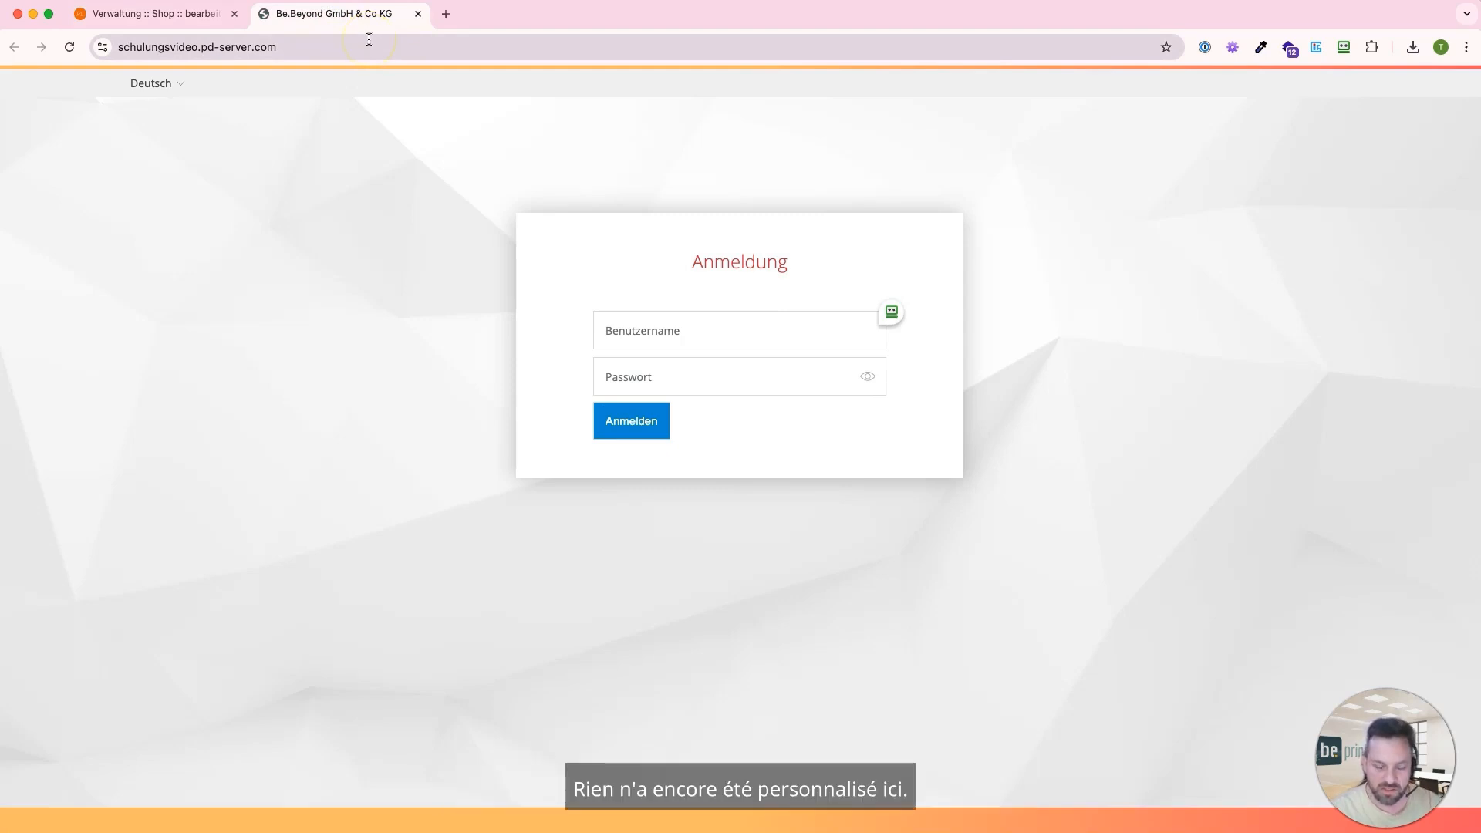
{"action": "left_click", "coordinate": [327, 32]}
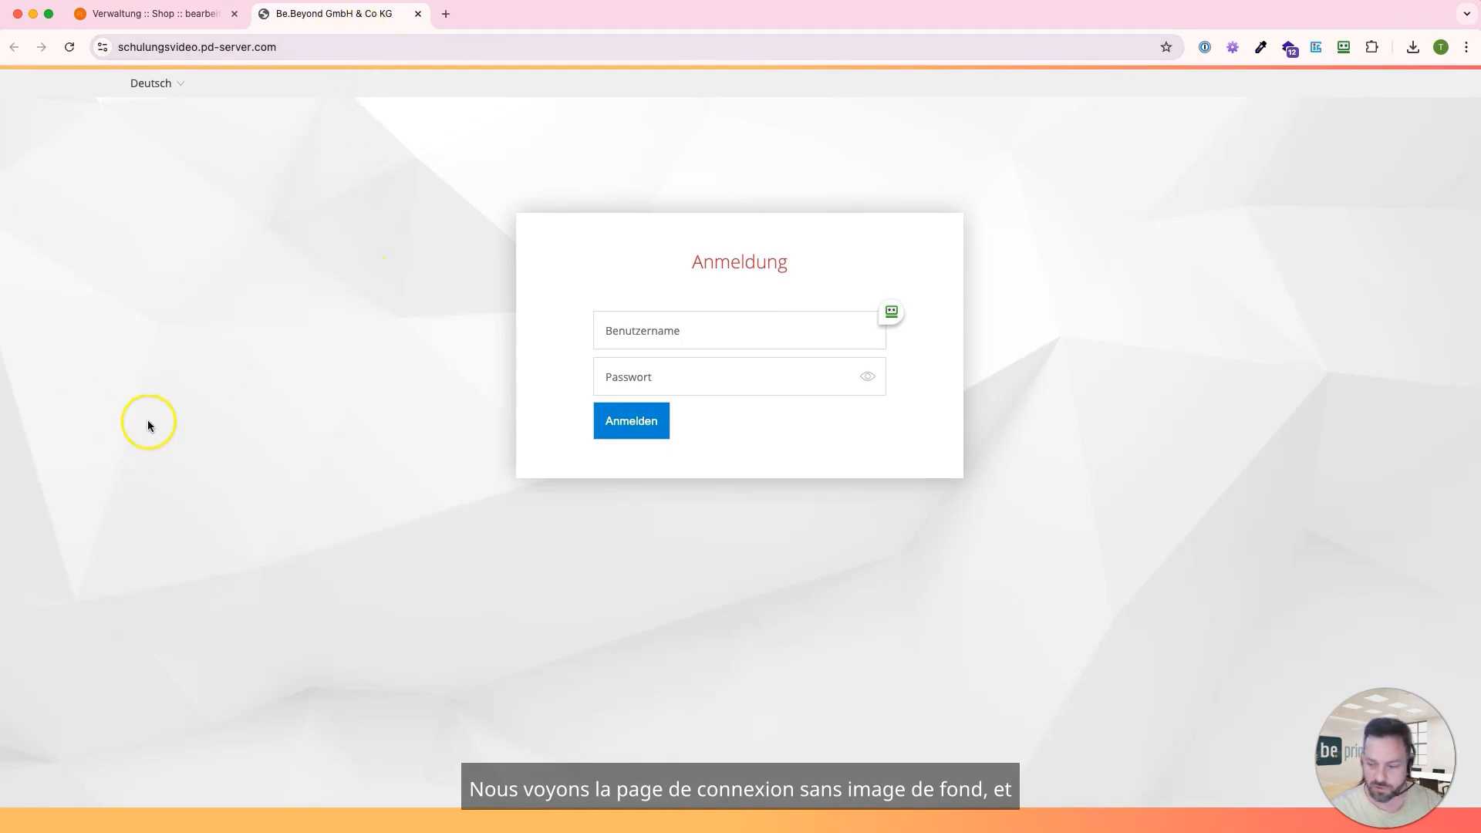
Return to the administration and open the template customisations for the Be.Beyond GmbH & Co KG shop.
{"action": "left_click", "coordinate": [147, 30]}
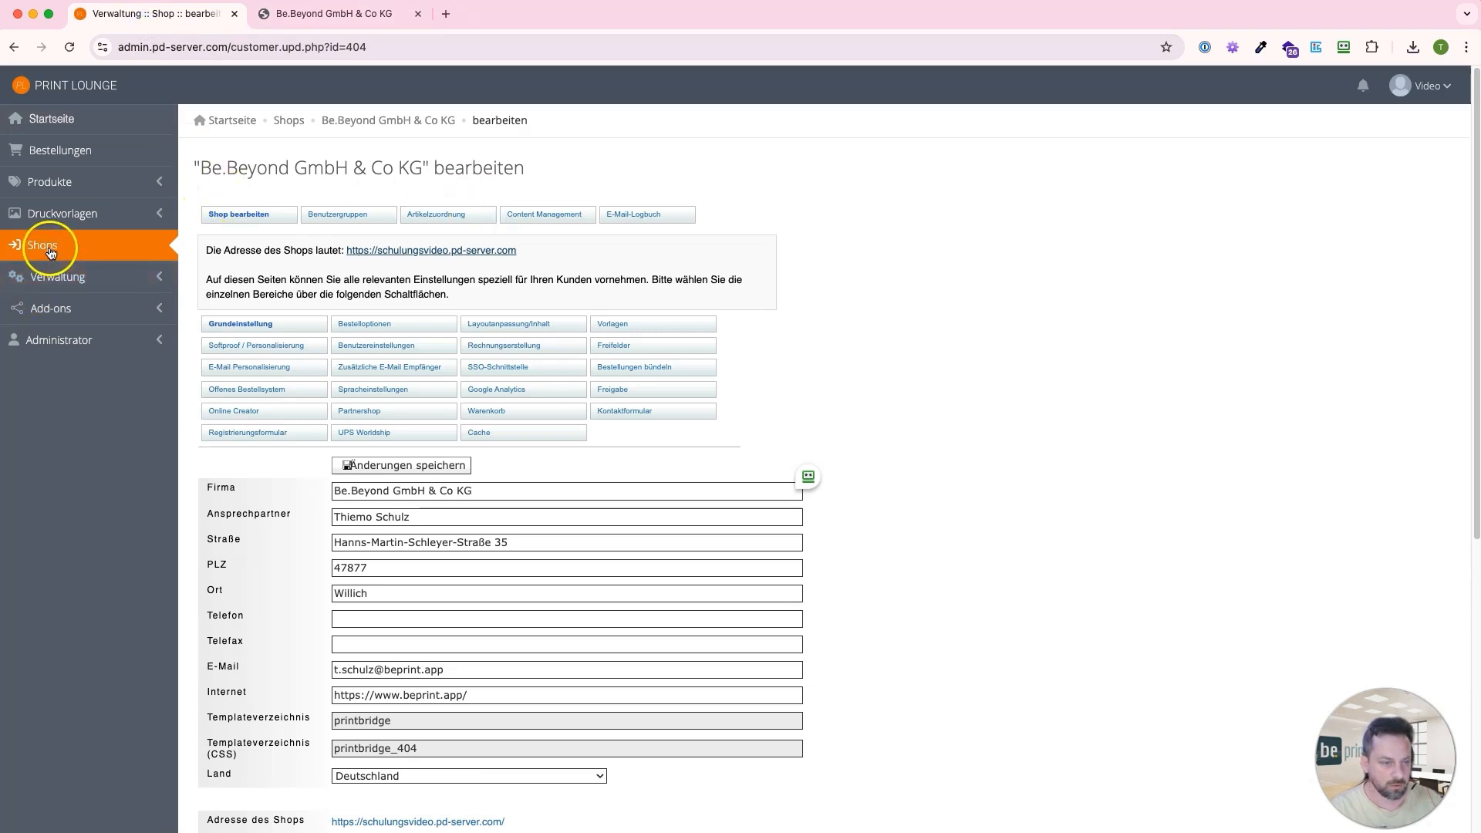
{"action": "left_click", "coordinate": [49, 252]}
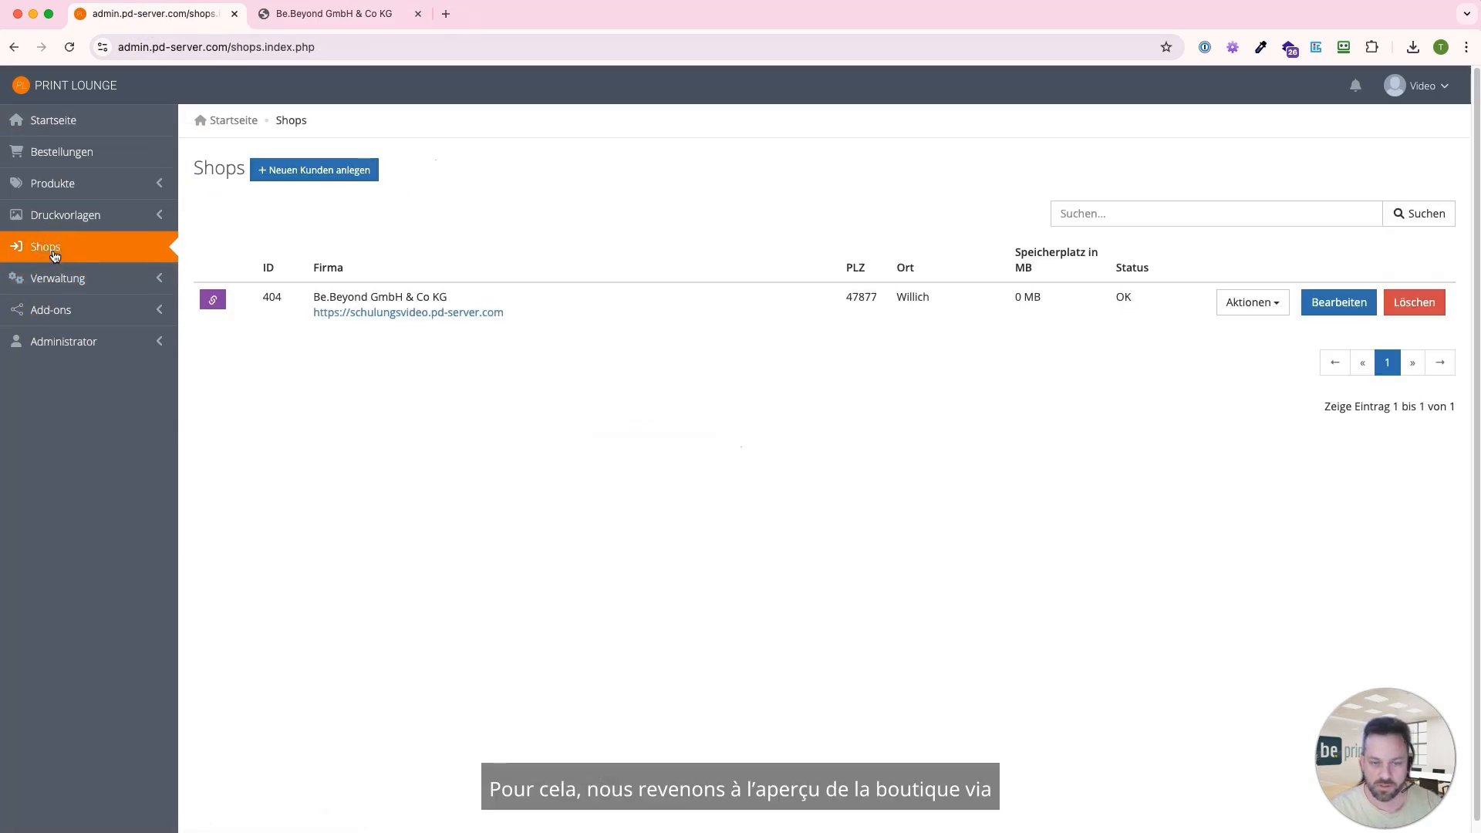
{"action": "left_click", "coordinate": [1232, 308]}
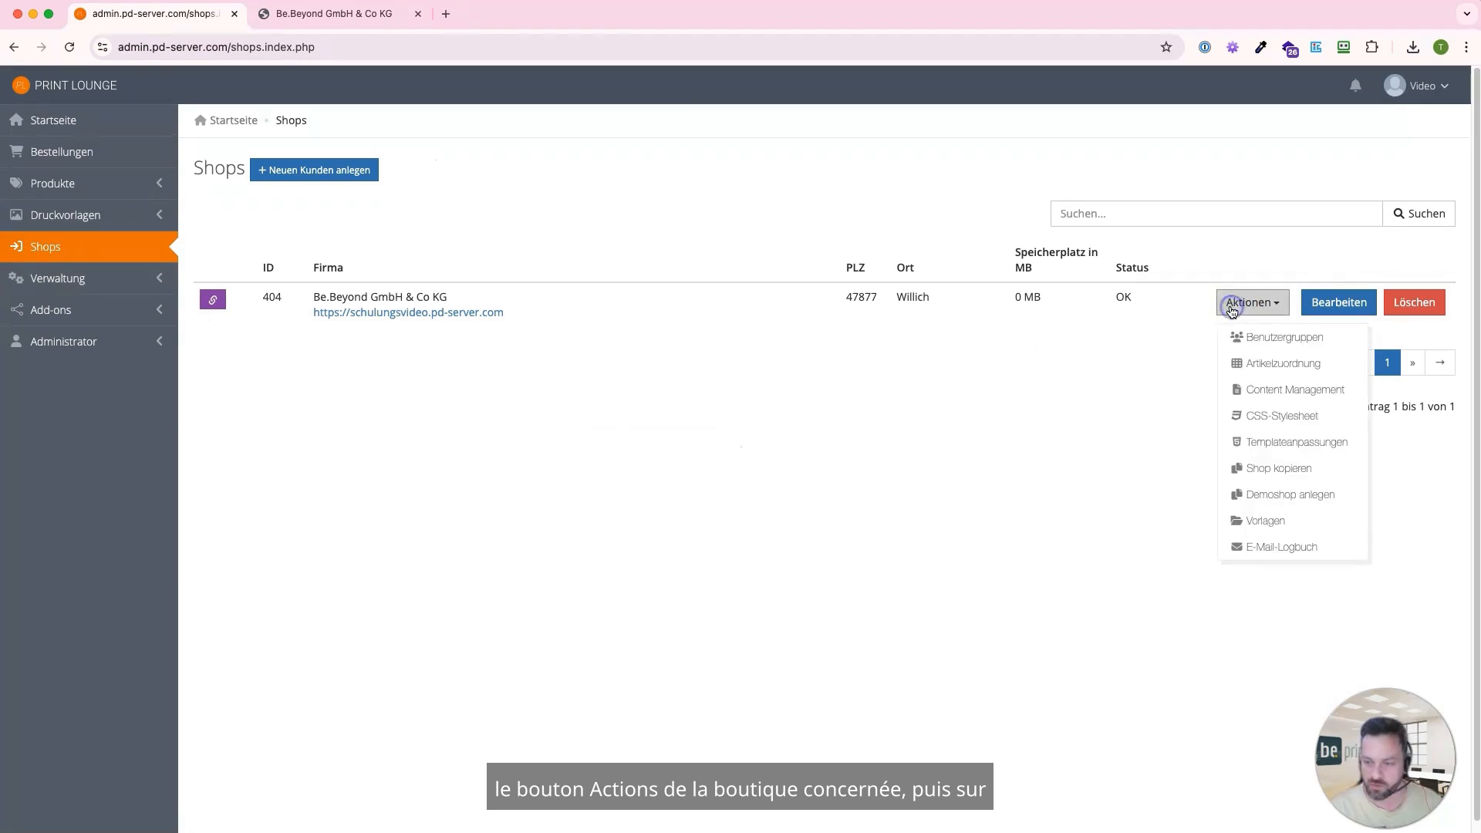
{"action": "left_click", "coordinate": [1242, 438]}
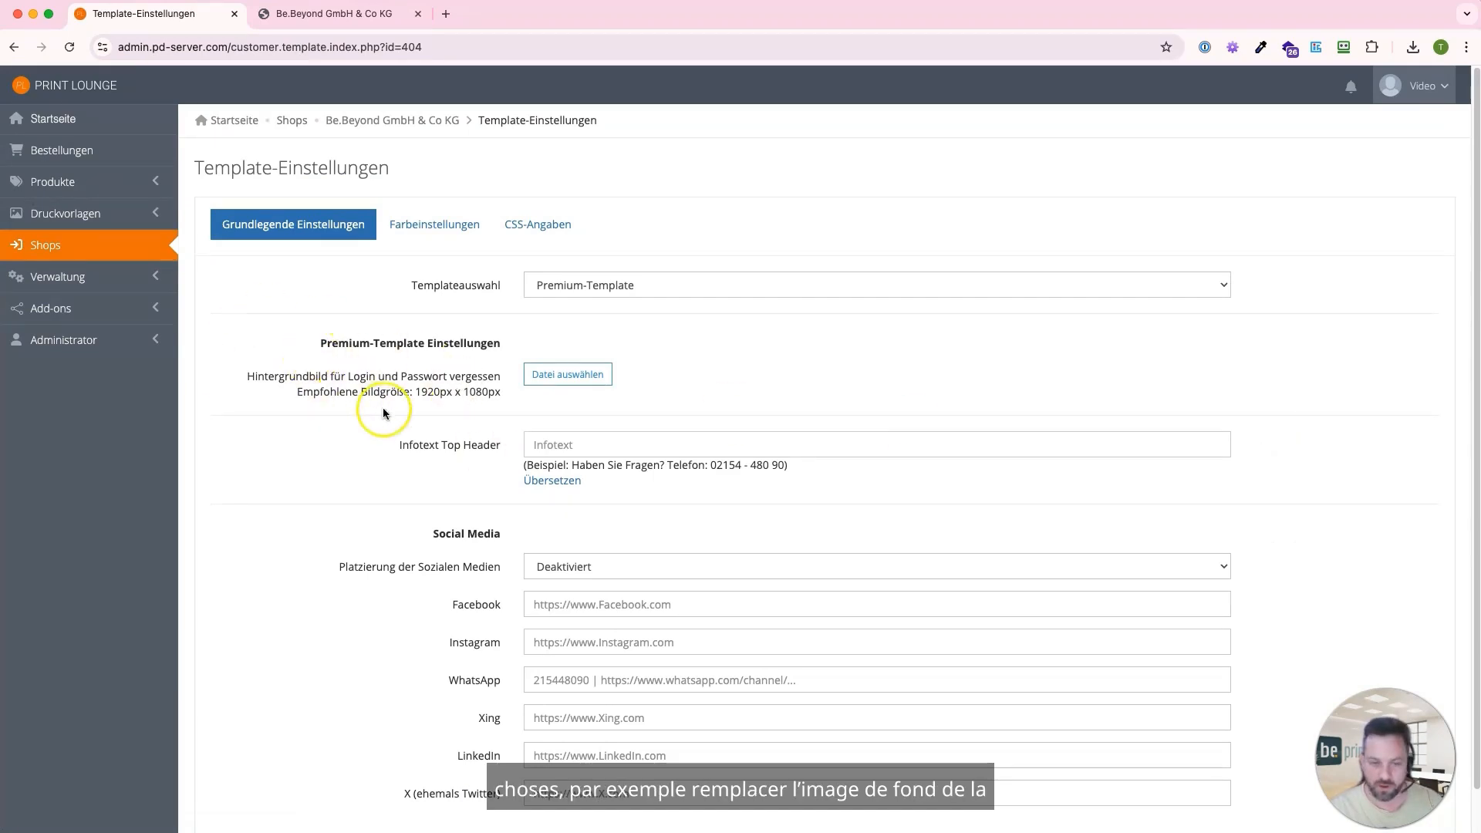
Choose hintergrund.jpg from the Schulungsvideo folder in Dokumente as the background image for the login and forgotten-password pages.
{"action": "left_click", "coordinate": [563, 374]}
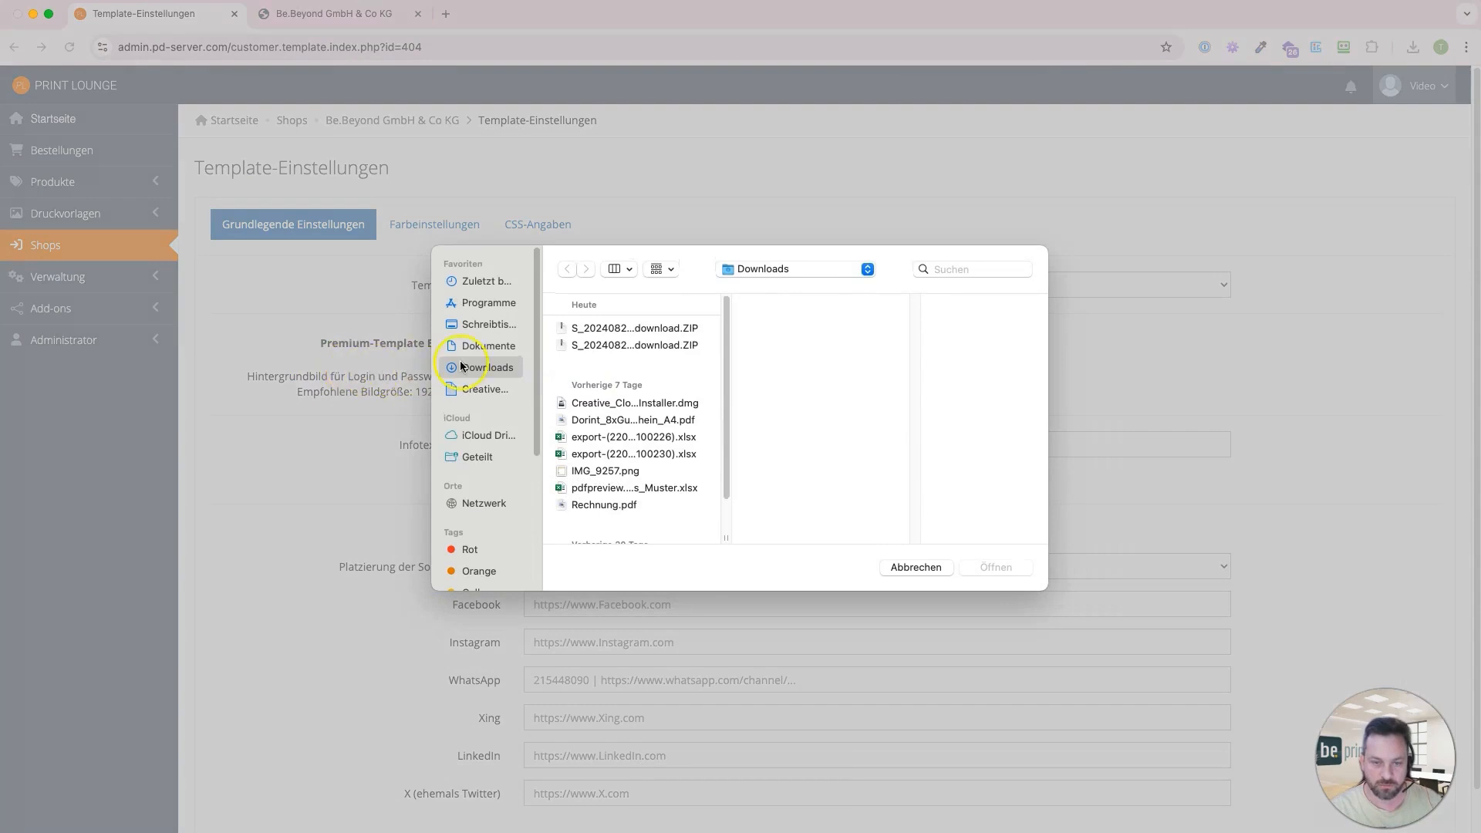
{"action": "left_click", "coordinate": [469, 349]}
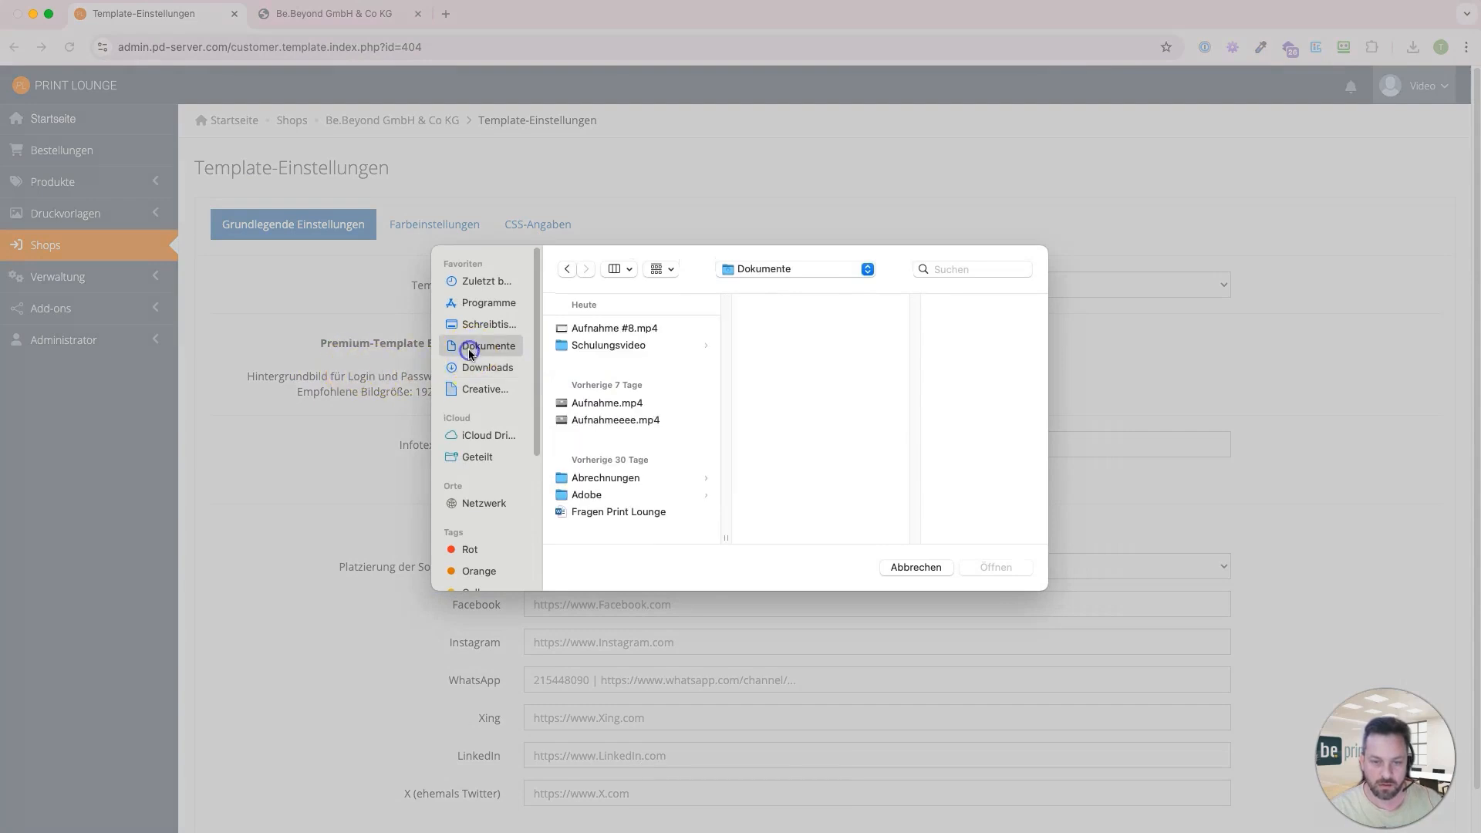
{"action": "left_click", "coordinate": [591, 345]}
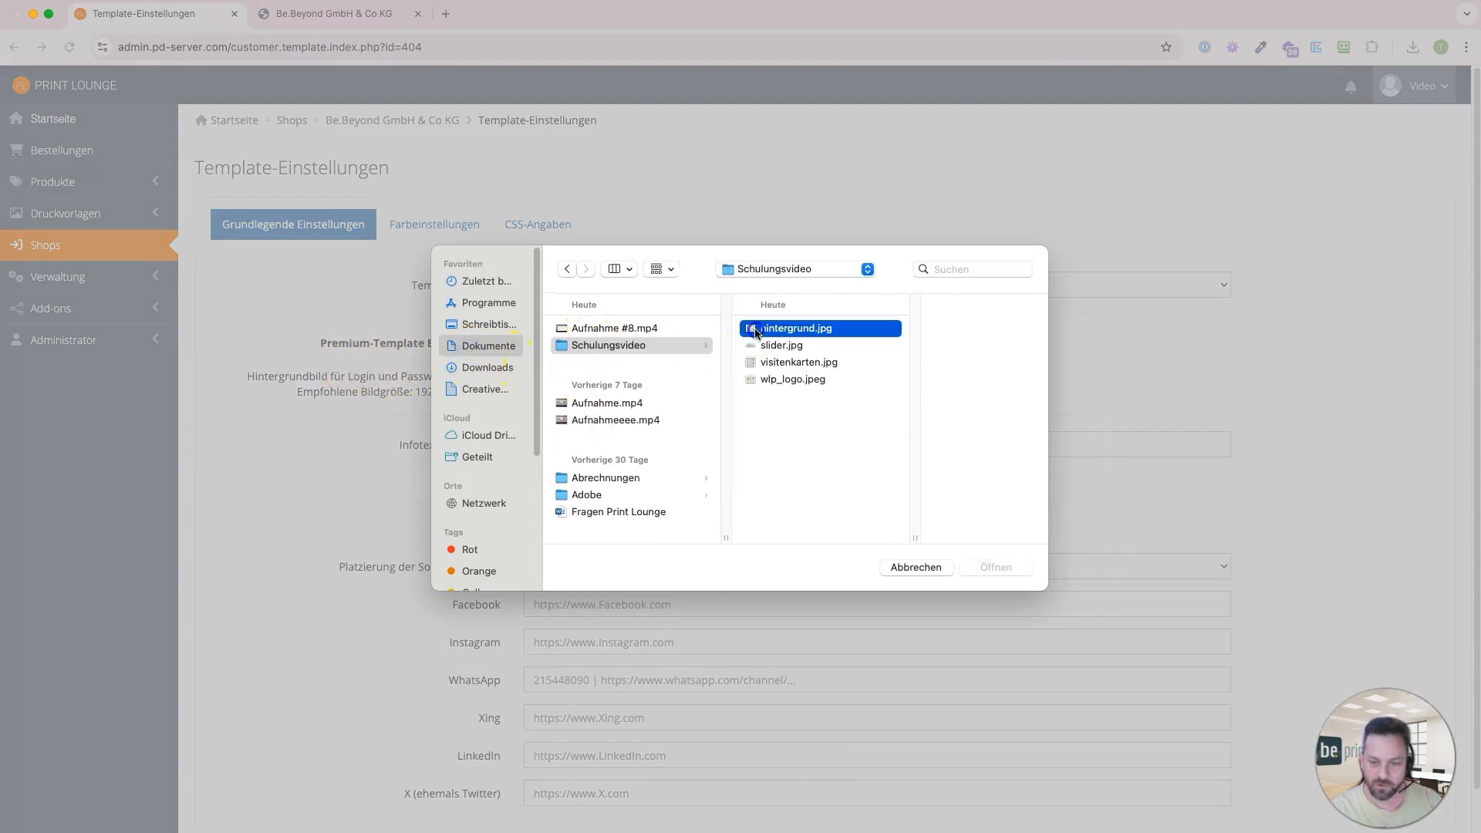
{"action": "double_click", "coordinate": [753, 327]}
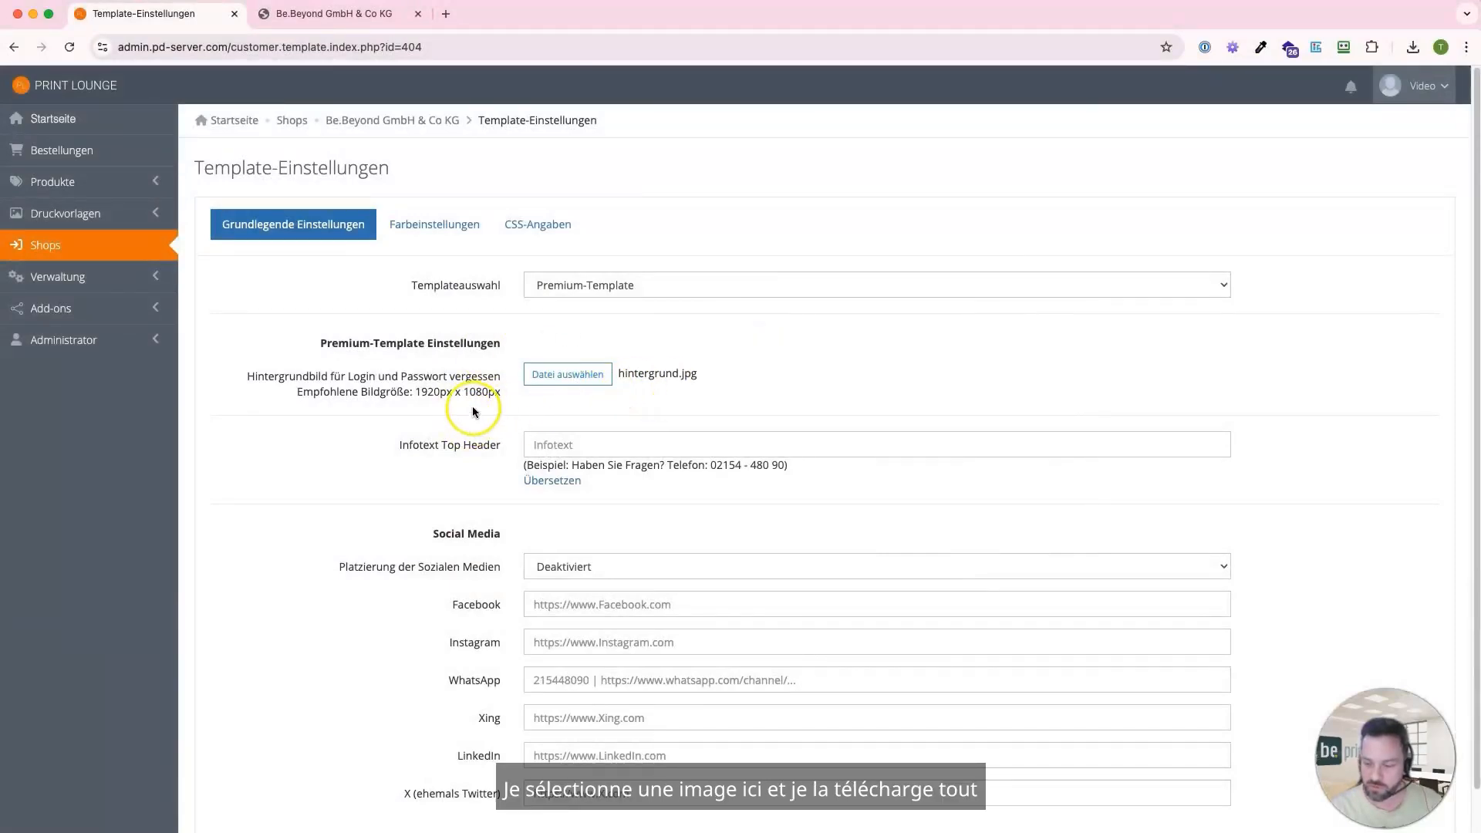
{"action": "scroll", "coordinate": [455, 402], "scroll_direction": "down", "scroll_amount": 1}
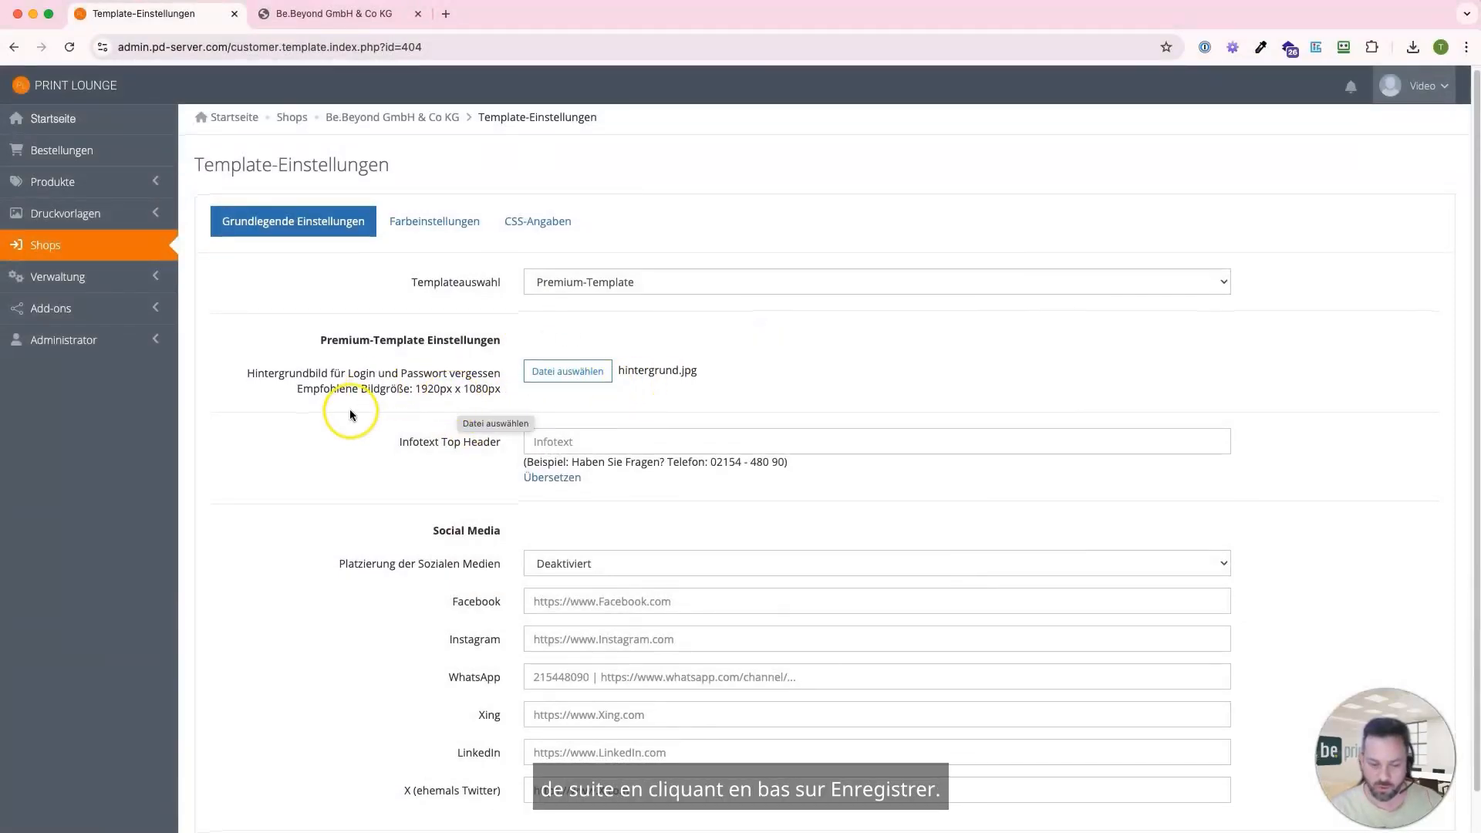
{"action": "scroll", "coordinate": [351, 412], "scroll_direction": "down", "scroll_amount": 1}
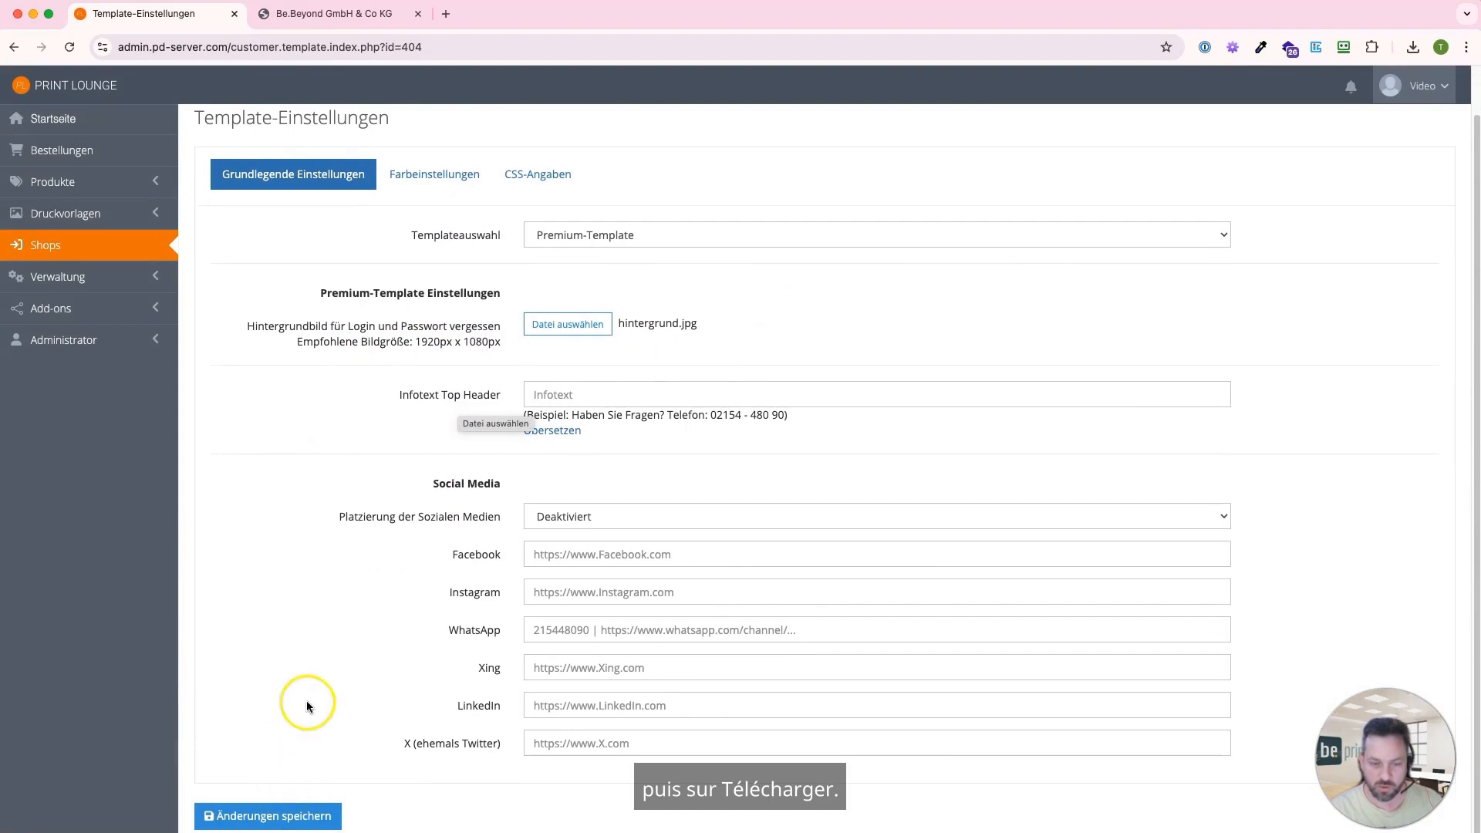
Copy the example sentence with the phone number into the top header info text.
{"action": "left_click_drag", "start_coordinate": [785, 415], "coordinate": [577, 417]}
{"action": "key", "text": "cmd+c"}
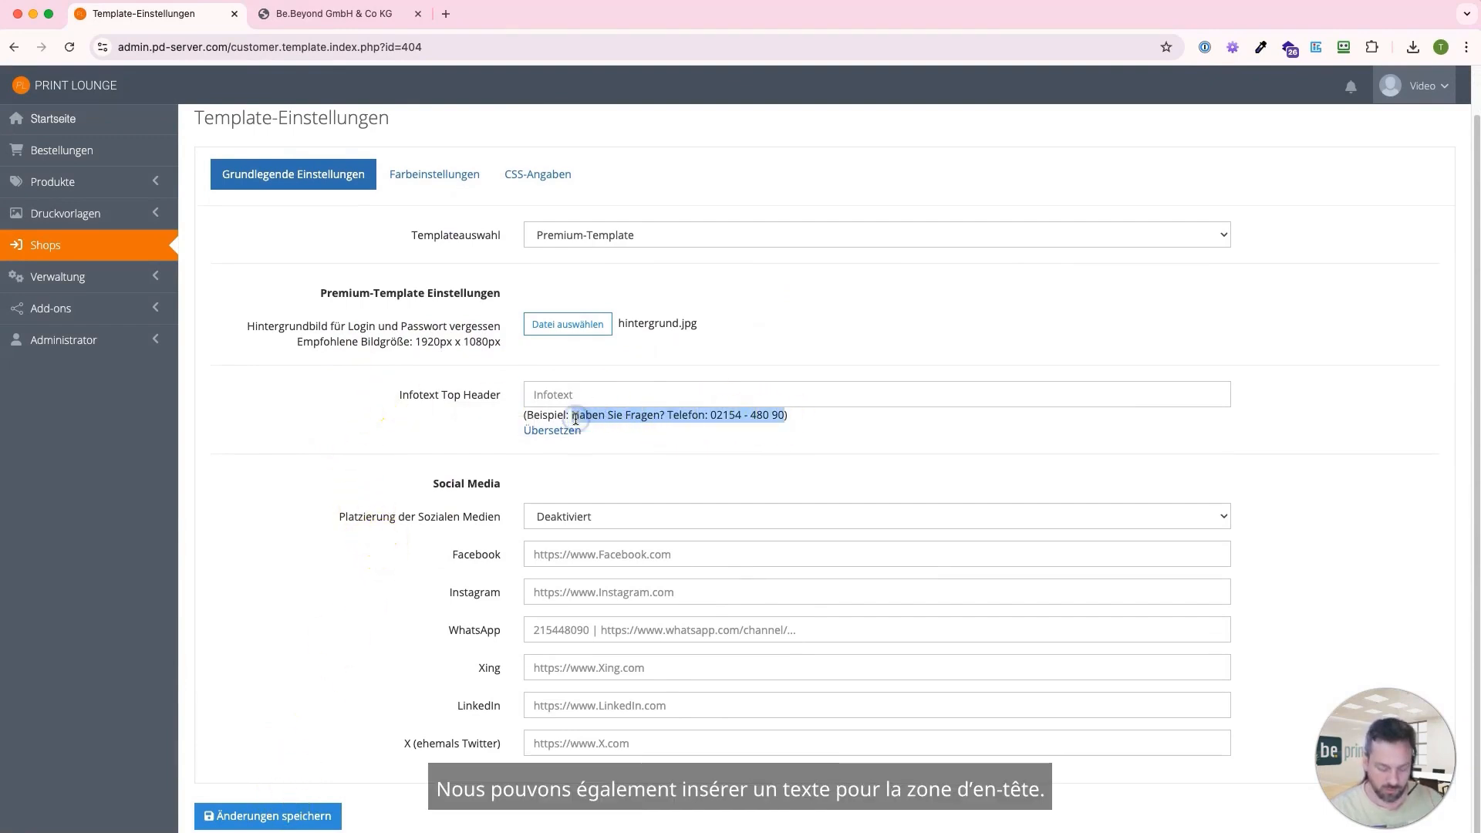
{"action": "left_click", "coordinate": [560, 394]}
{"action": "key", "text": "cmd+v"}
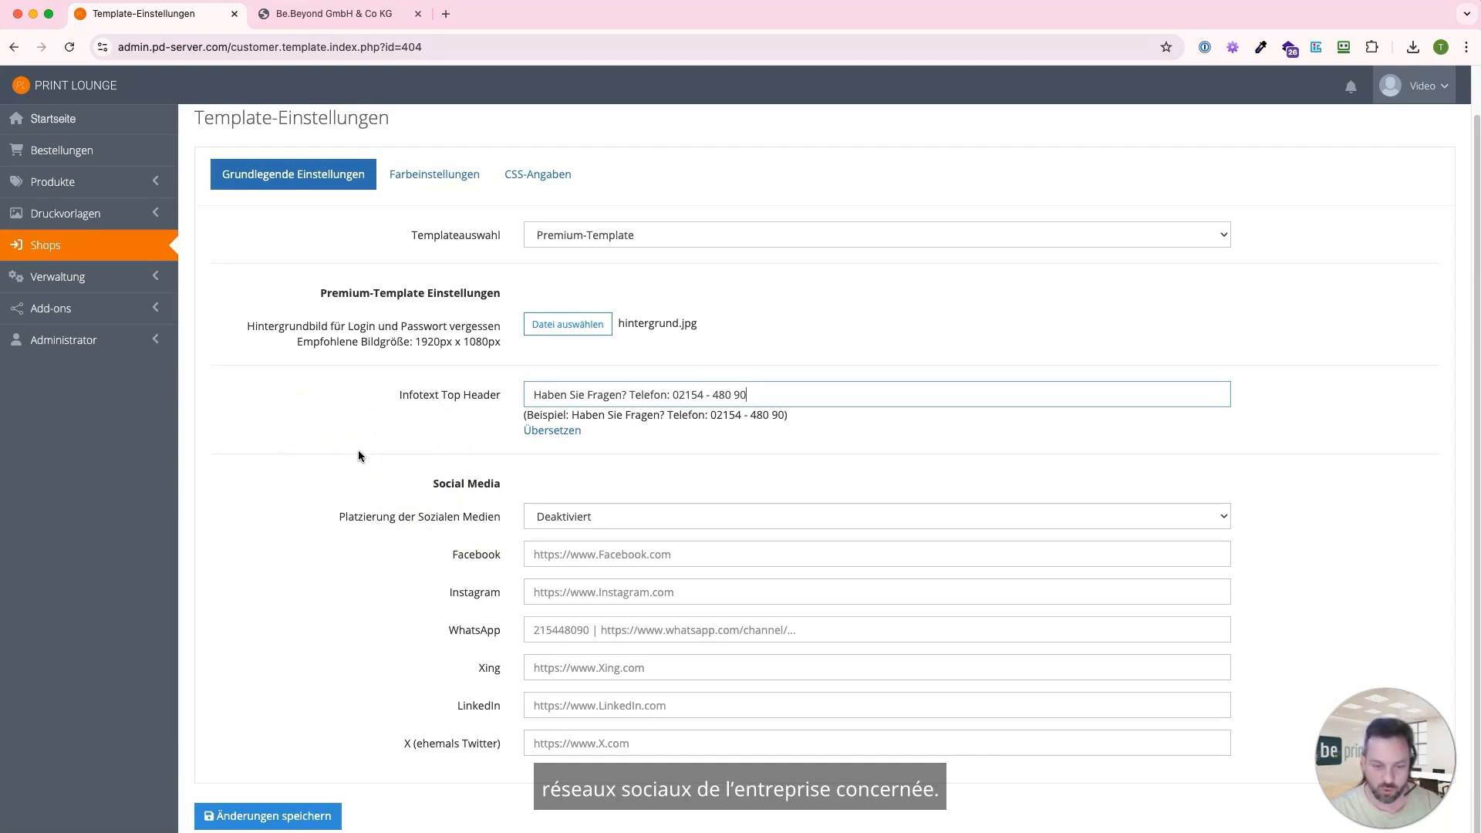
Set the social media placement to Footer and open the template's colour settings.
{"action": "left_click", "coordinate": [539, 515]}
{"action": "left_click", "coordinate": [543, 532]}
{"action": "left_click", "coordinate": [542, 526]}
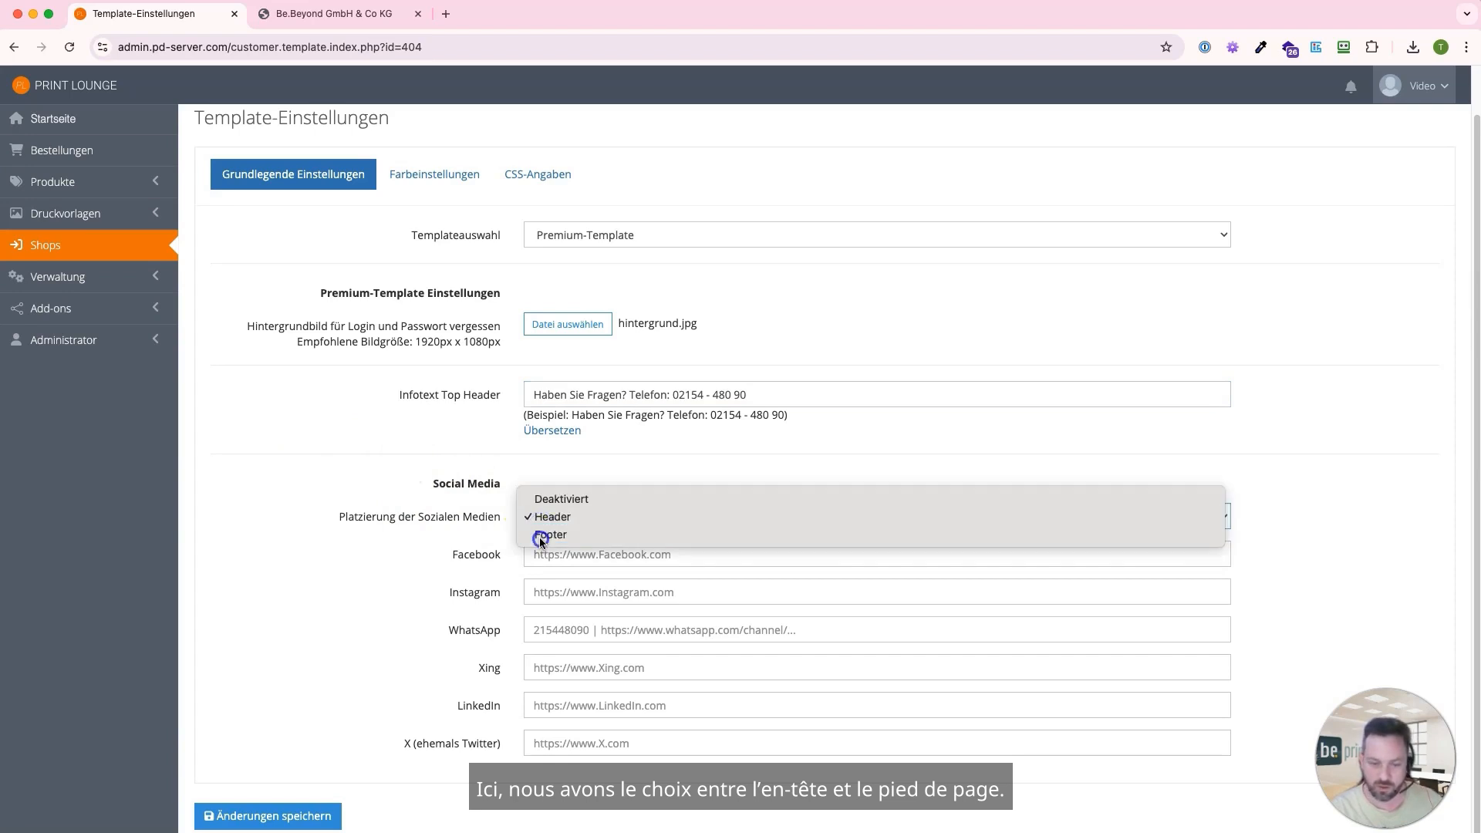
{"action": "left_click", "coordinate": [539, 537]}
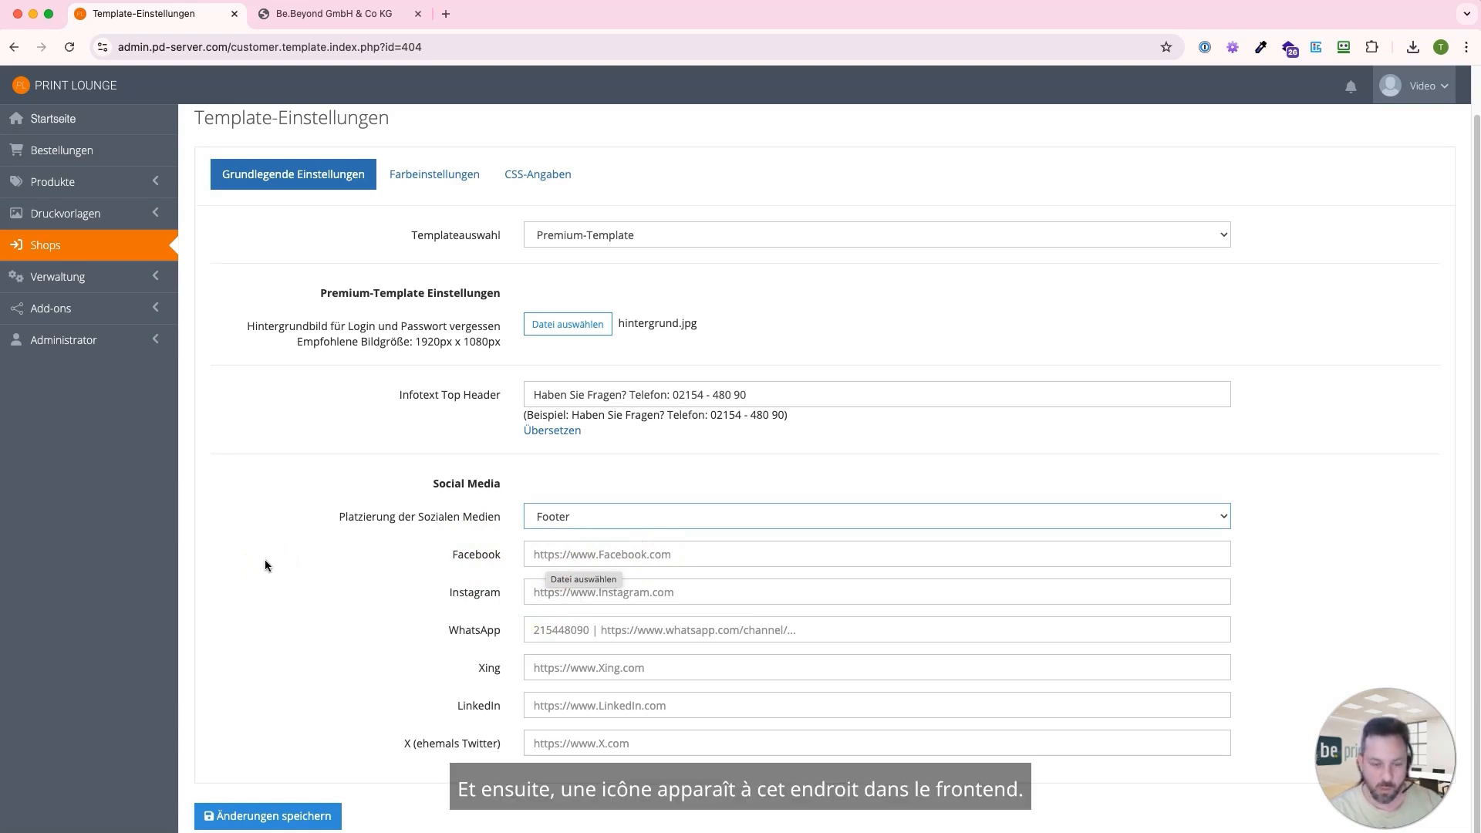
{"action": "left_click", "coordinate": [404, 186]}
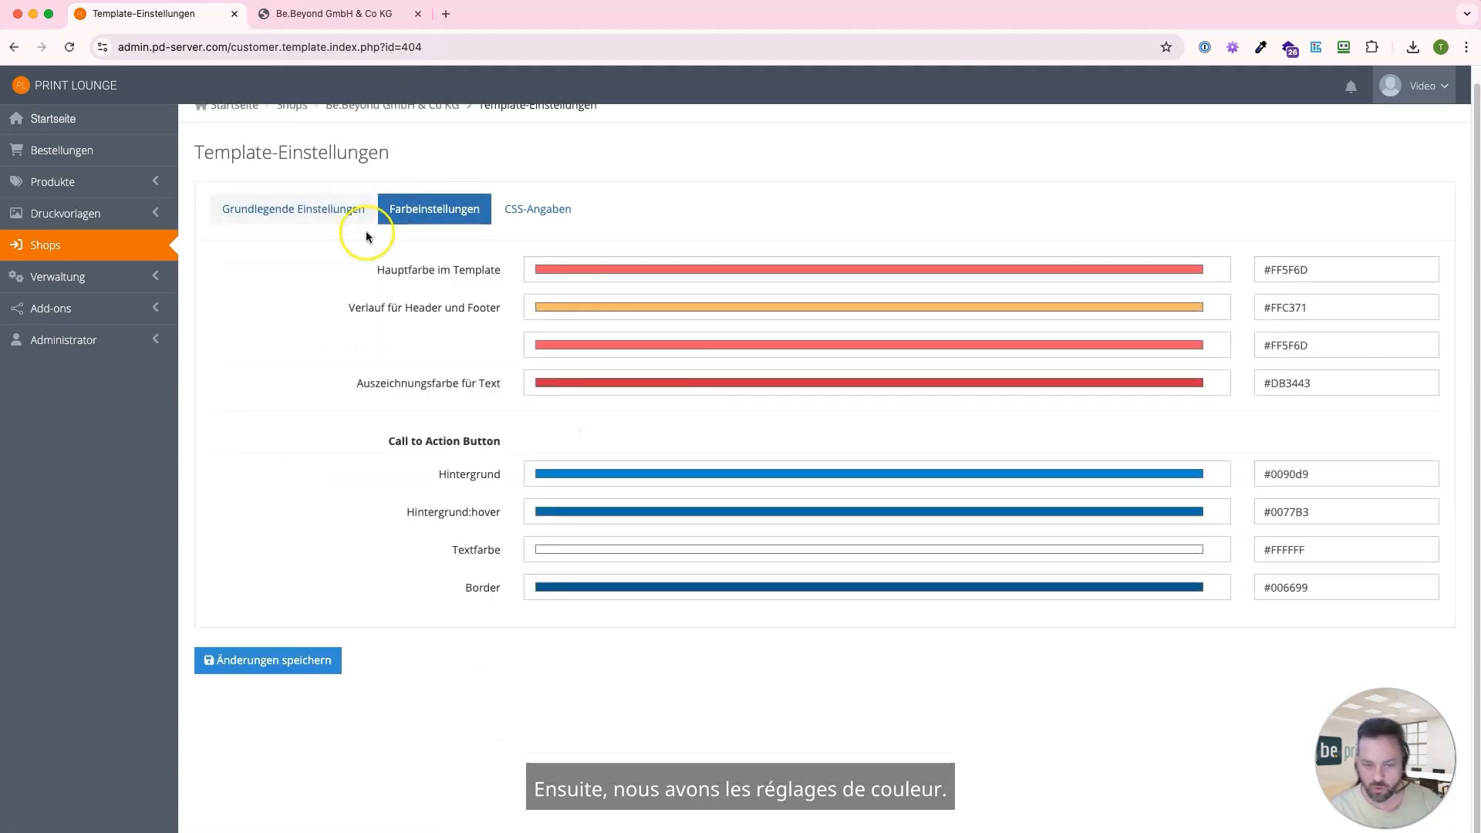
Try dark brown #51393b as the template's main colour using the colour picker.
{"action": "left_click", "coordinate": [582, 270]}
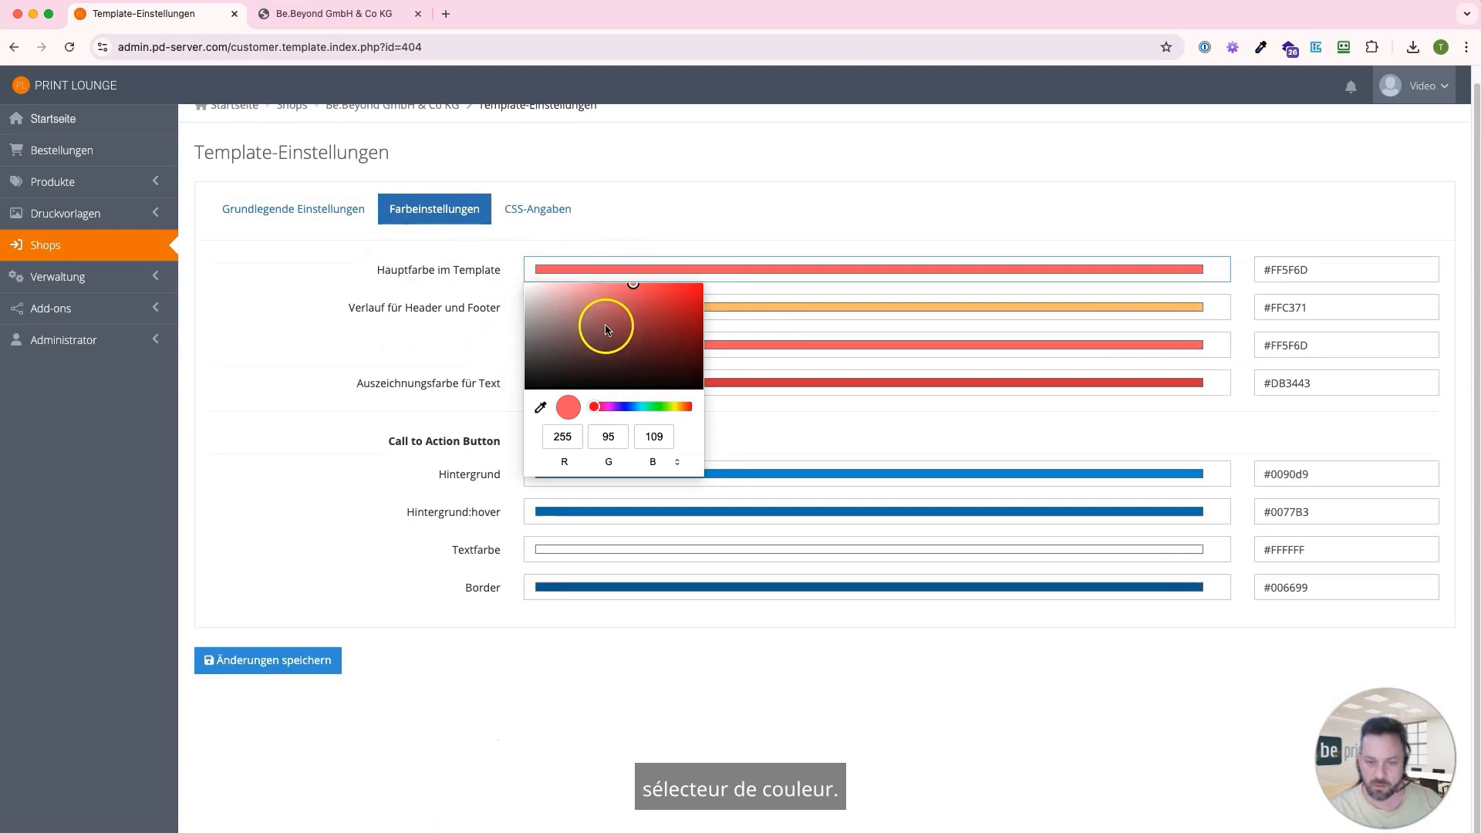
{"action": "left_click", "coordinate": [655, 323]}
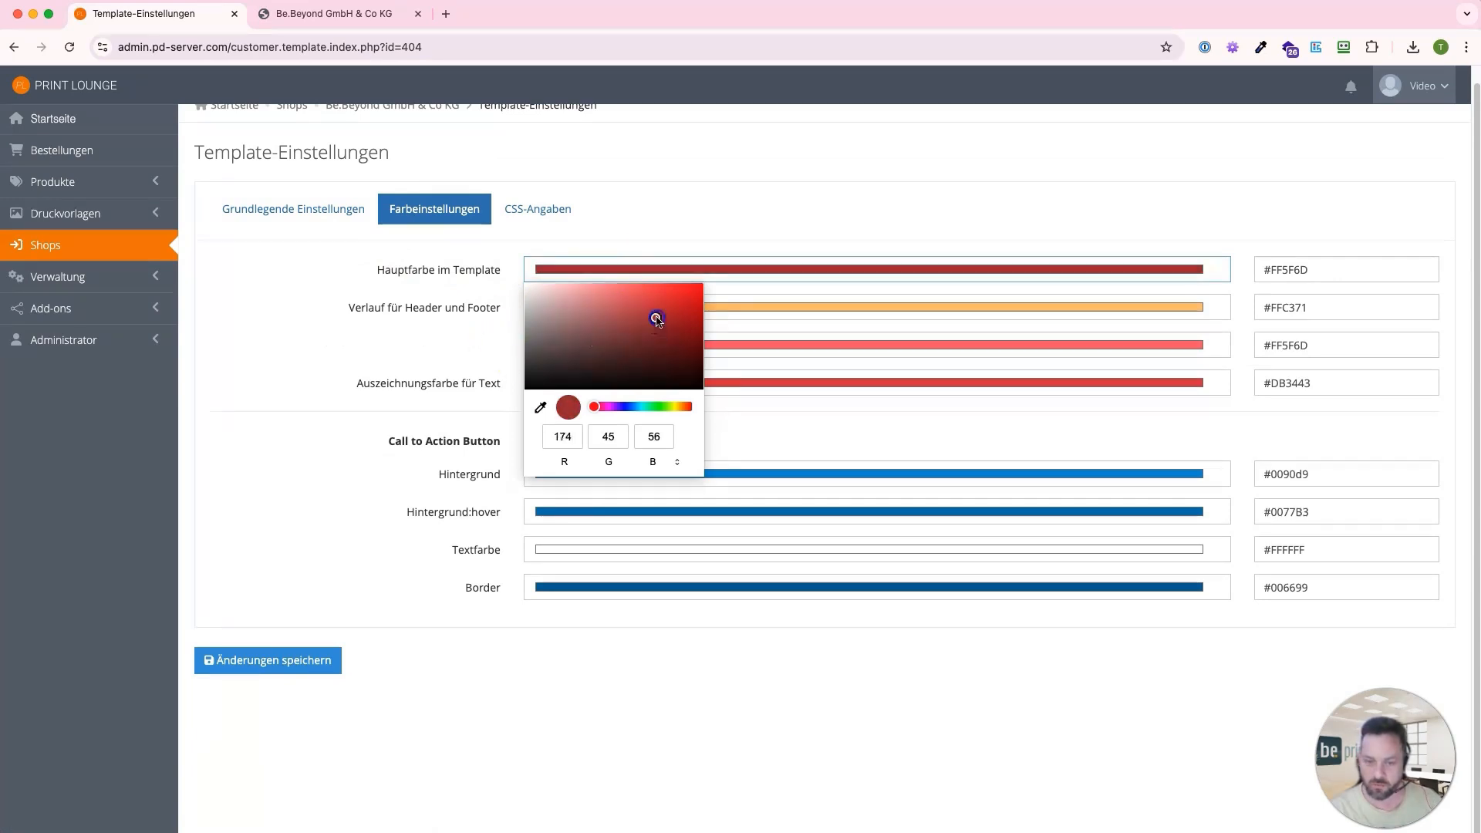
{"action": "left_click", "coordinate": [579, 354]}
{"action": "left_click", "coordinate": [480, 350]}
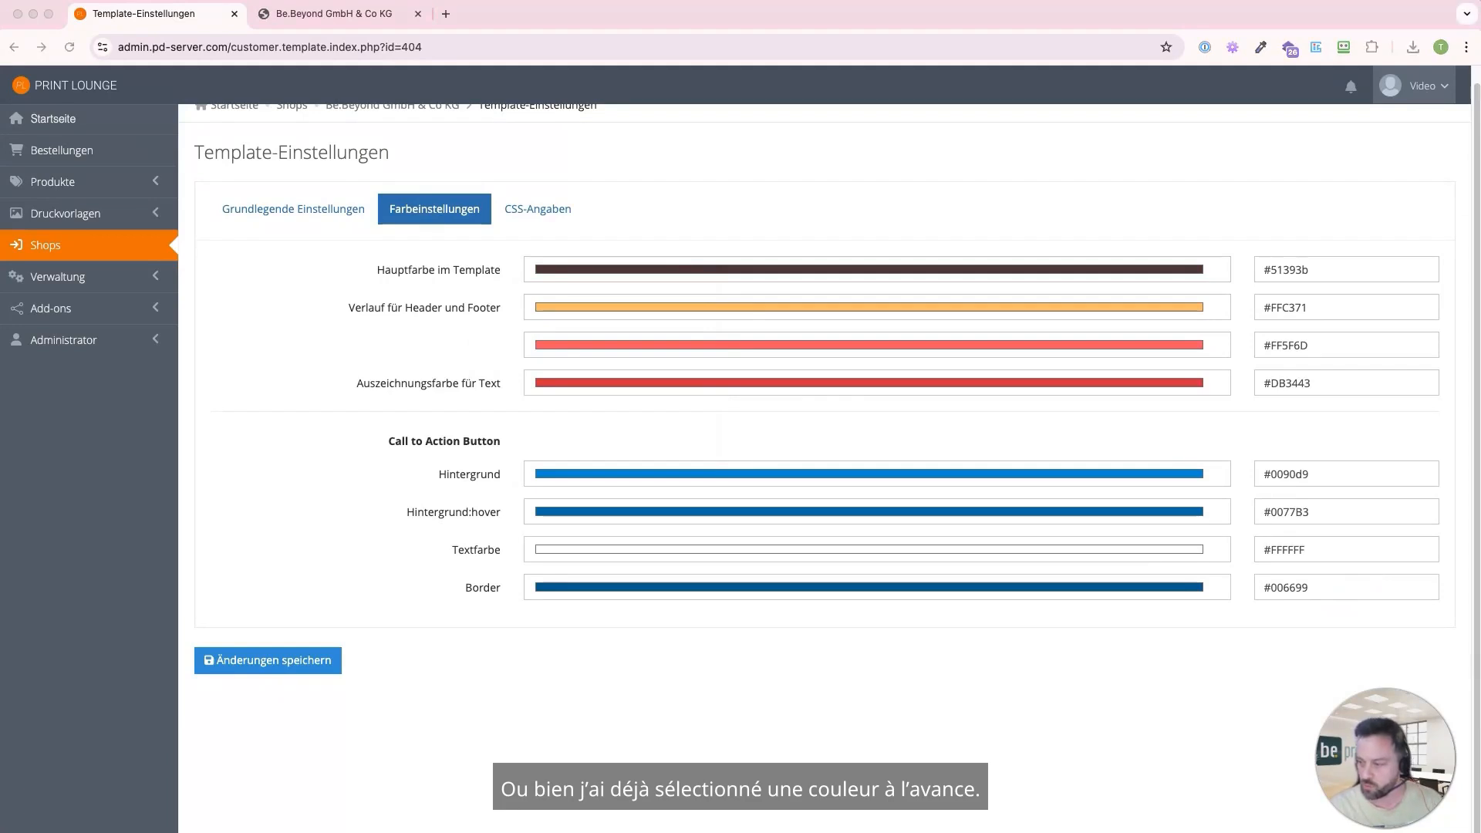
Set the template's main colour and both header and footer gradient colours to #79AD2C.
{"action": "triple_click", "coordinate": [1355, 265]}
{"action": "key", "text": "super+v"}
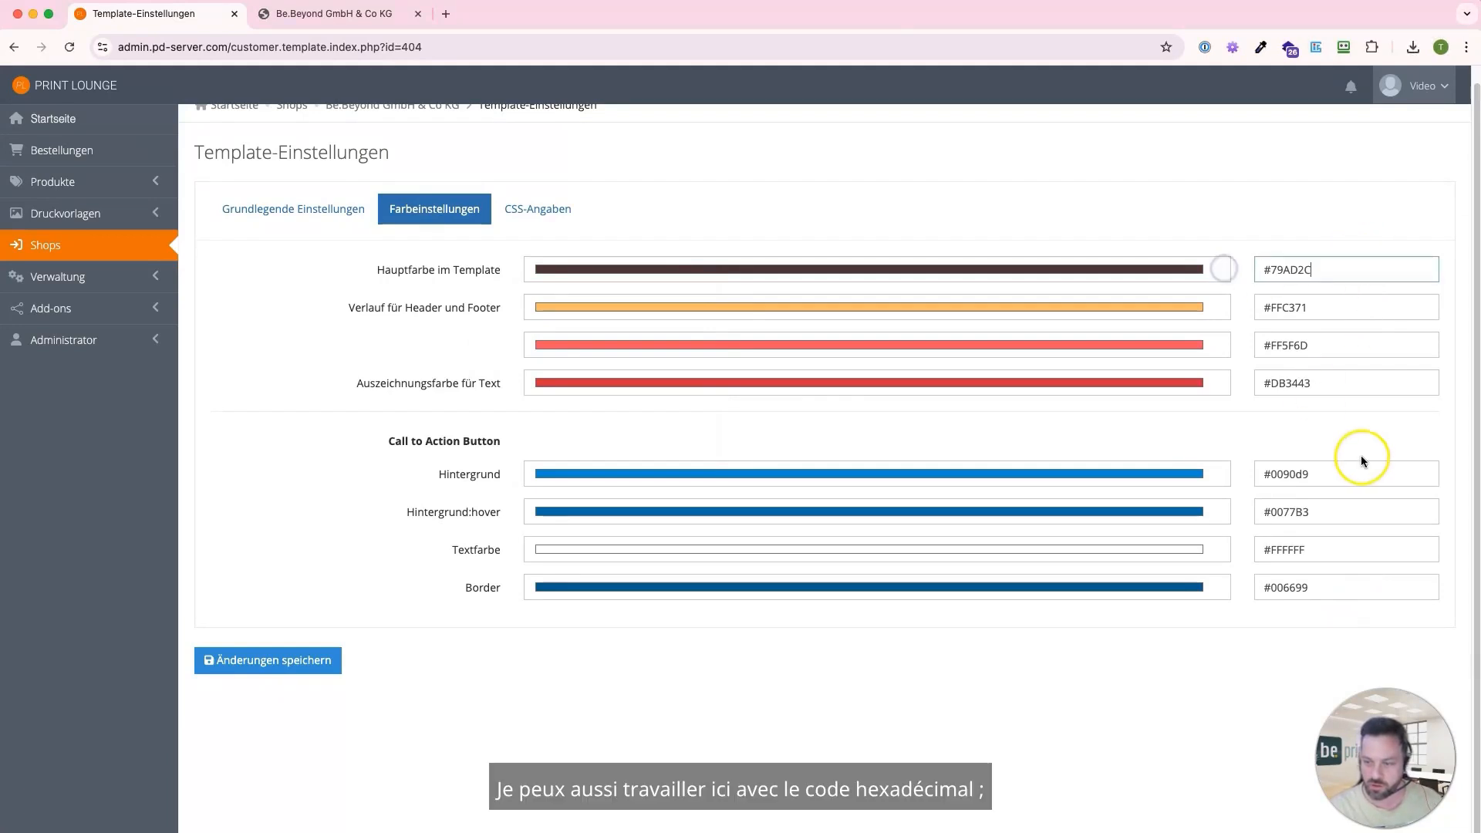
{"action": "triple_click", "coordinate": [1319, 304]}
{"action": "key", "text": "super+v"}
{"action": "triple_click", "coordinate": [1322, 343]}
{"action": "key", "text": "super+v"}
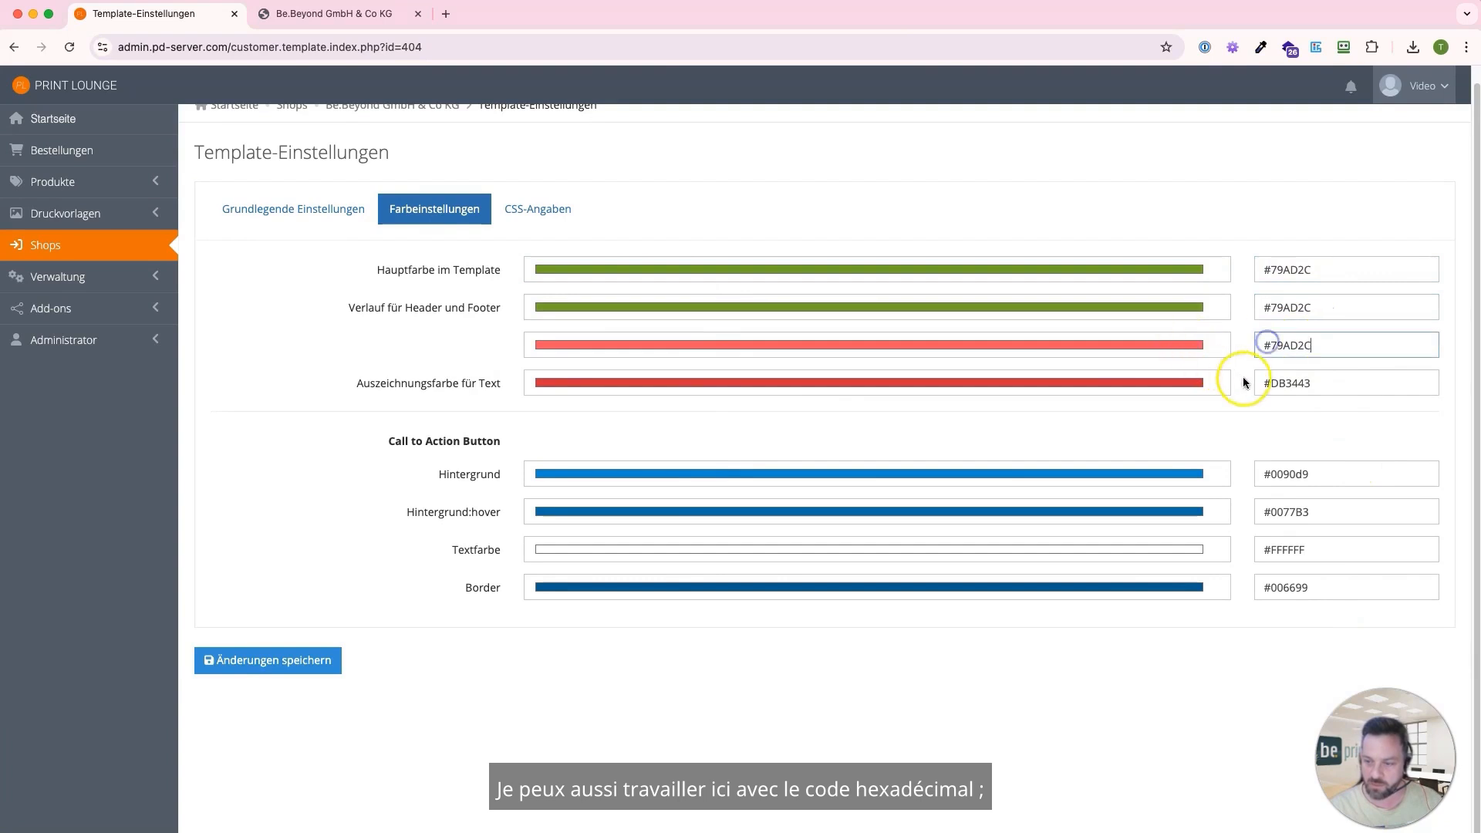
Set the text highlight colour to #79AD2C and check the header and footer gradients on the shop's login page.
{"action": "triple_click", "coordinate": [1261, 383]}
{"action": "key", "text": "super+v"}
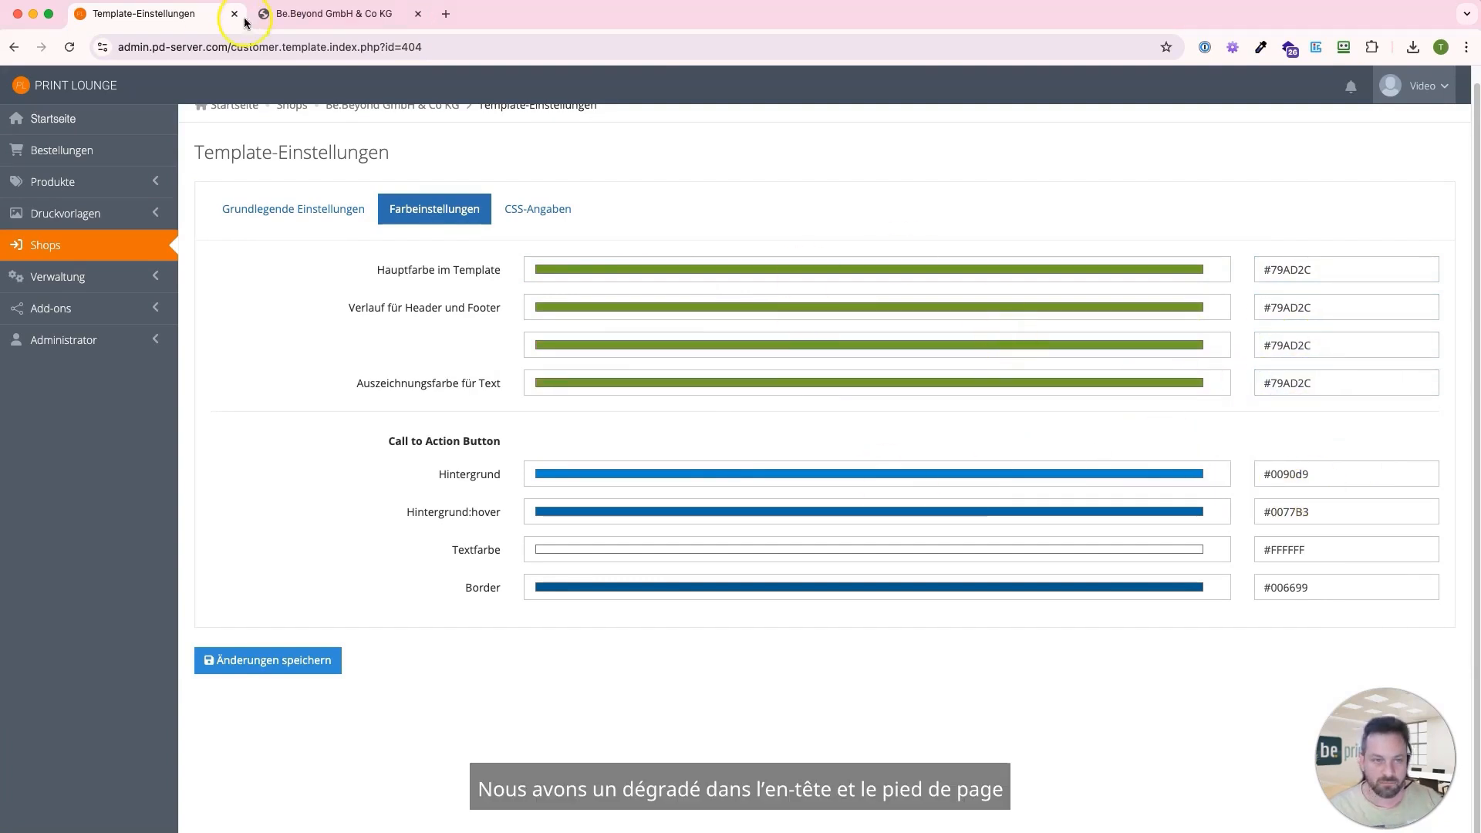
{"action": "left_click", "coordinate": [284, 14]}
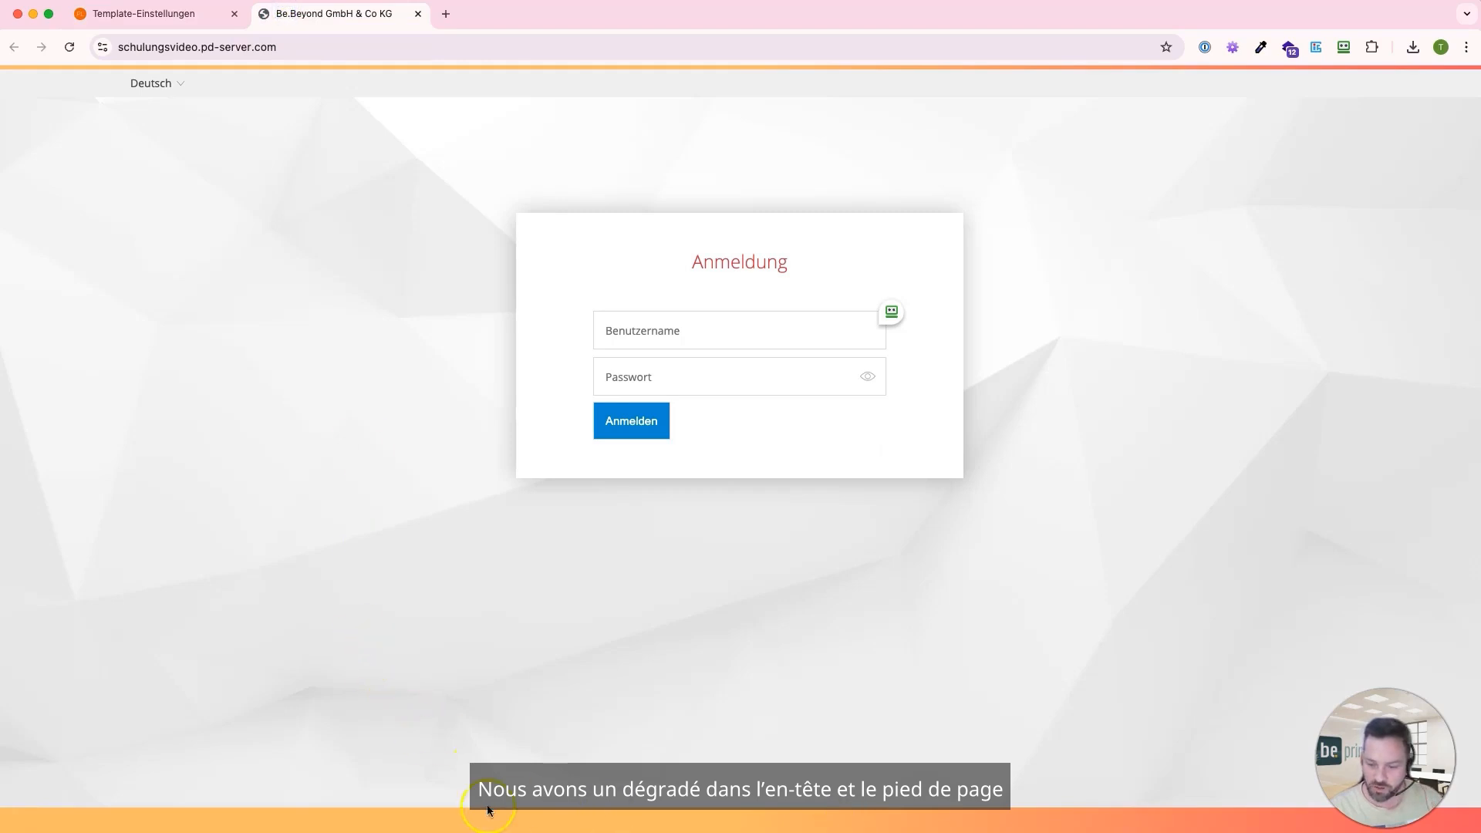
{"action": "left_click", "coordinate": [166, 17]}
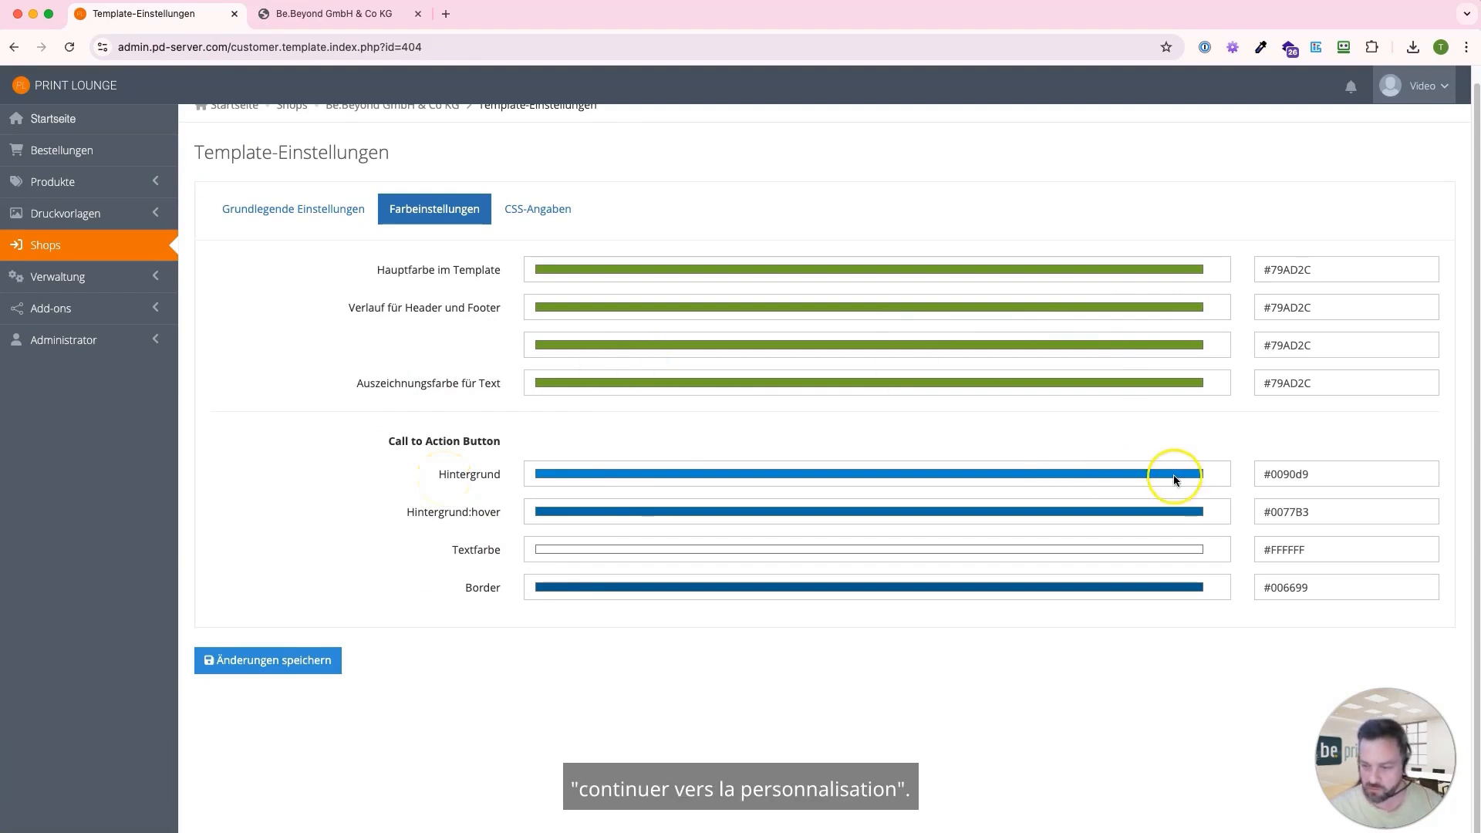
Set the call-to-action button's background, hover background and border colours to #79AD2C and save the template settings.
{"action": "left_click_drag", "start_coordinate": [1335, 473], "coordinate": [1197, 466]}
{"action": "key", "text": "super+v"}
{"action": "left_click_drag", "start_coordinate": [1345, 512], "coordinate": [1052, 495]}
{"action": "key", "text": "super+v"}
{"action": "left_click_drag", "start_coordinate": [1294, 595], "coordinate": [1002, 571]}
{"action": "key", "text": "super+v"}
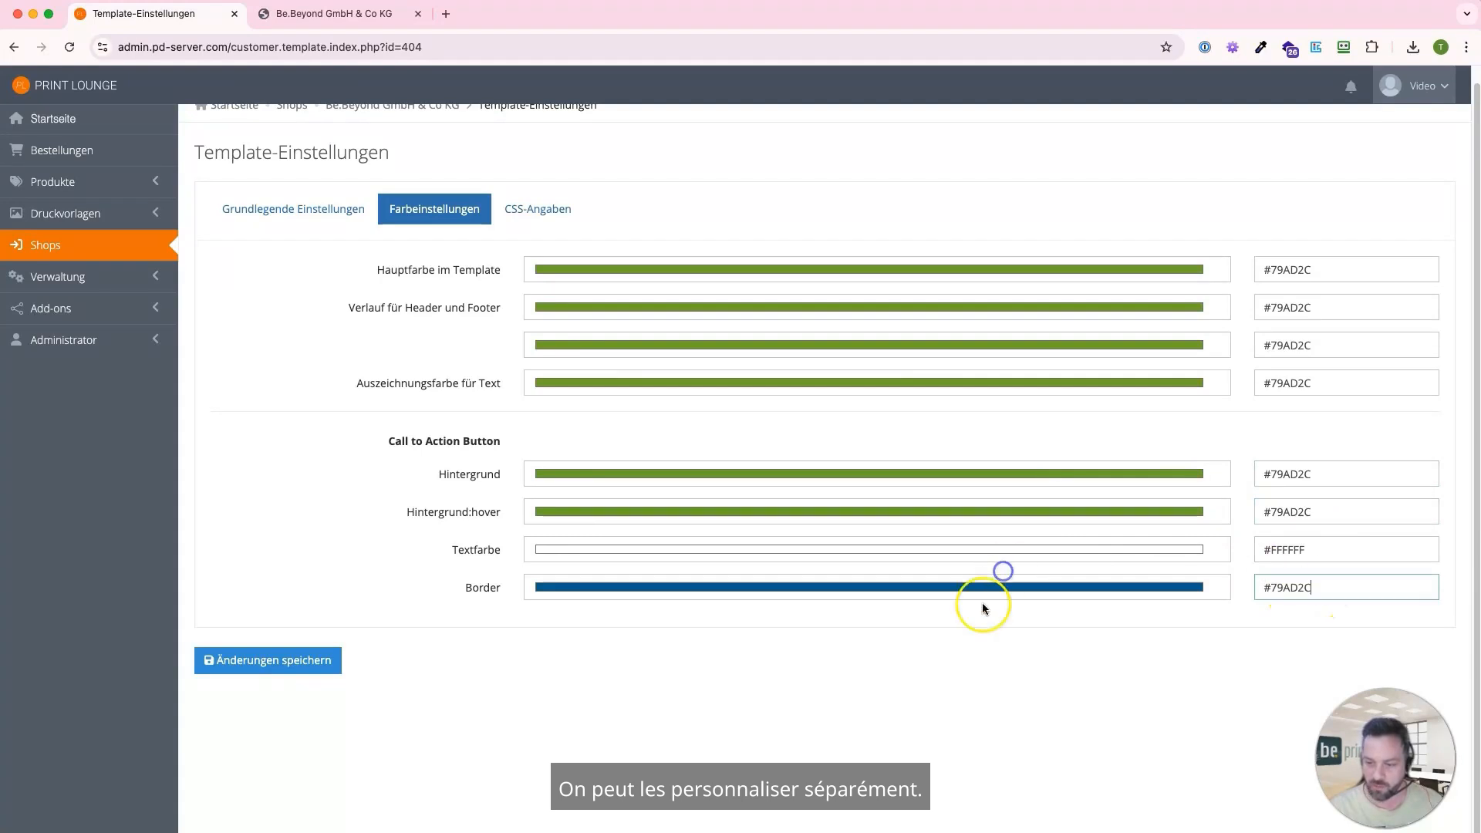
{"action": "left_click", "coordinate": [979, 641]}
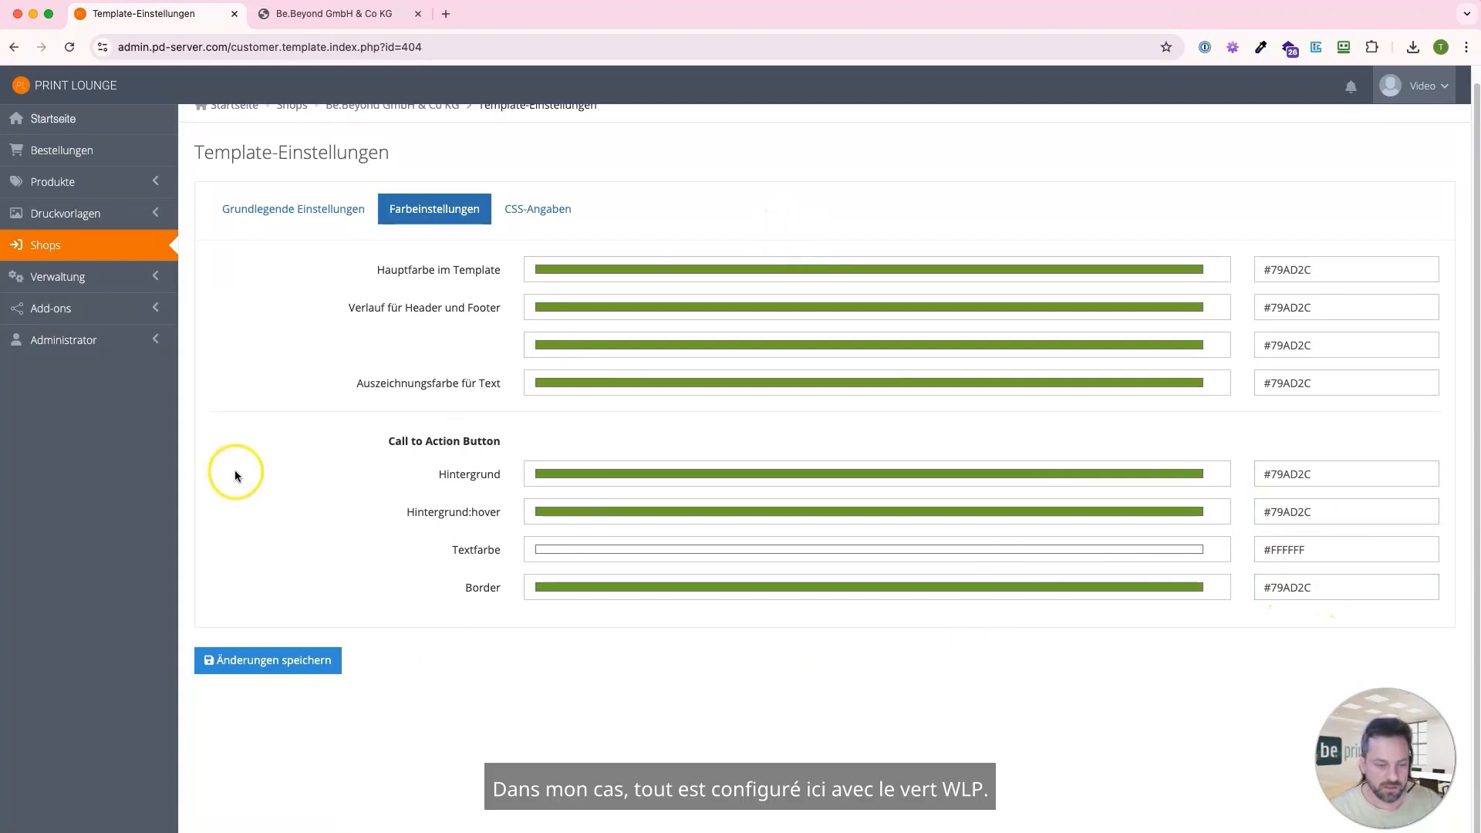
{"action": "left_click", "coordinate": [269, 660]}
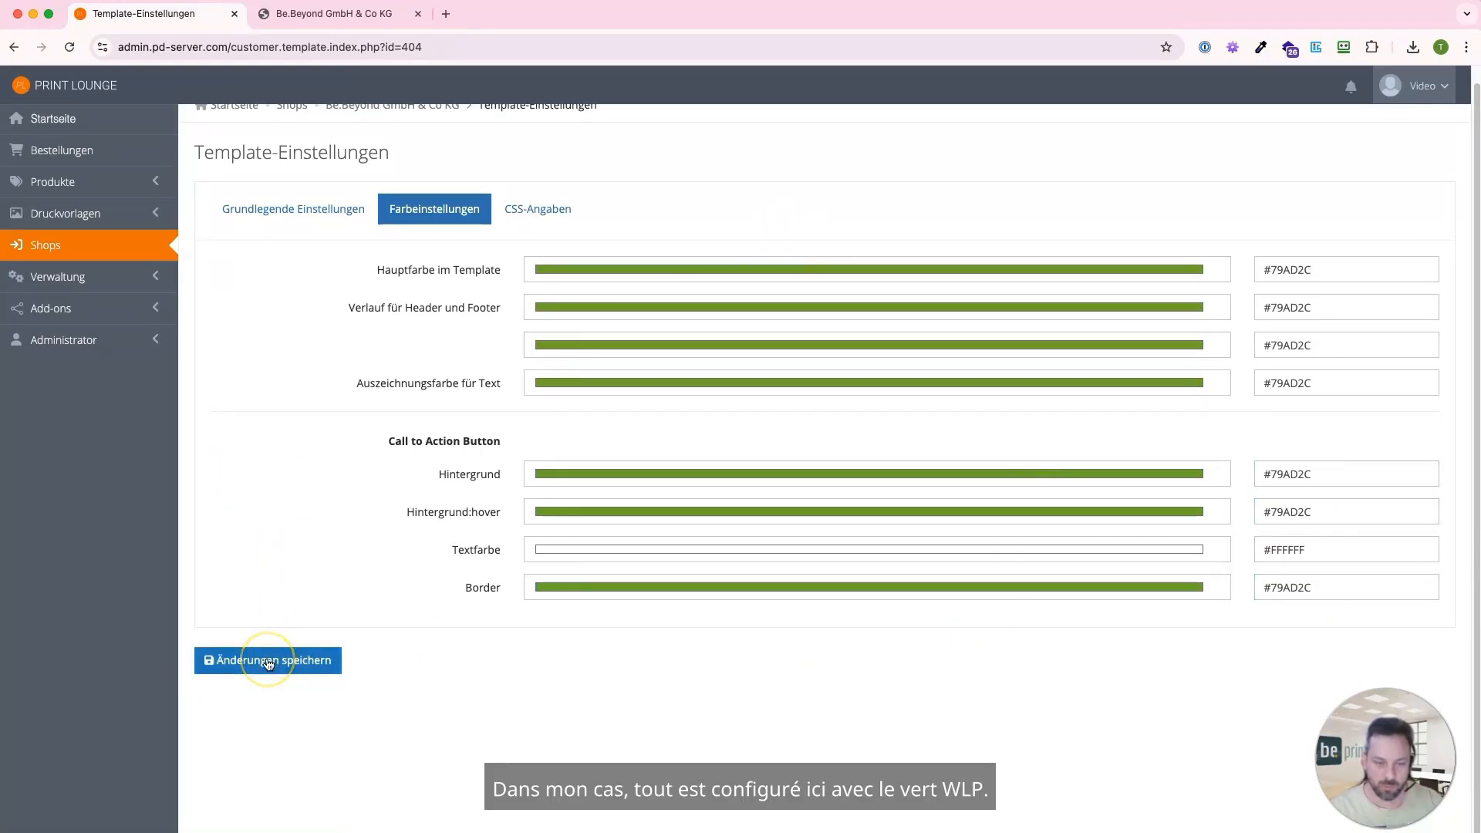
Open custom.css from the template's CSS settings to examine its contents.
{"action": "left_click", "coordinate": [539, 229]}
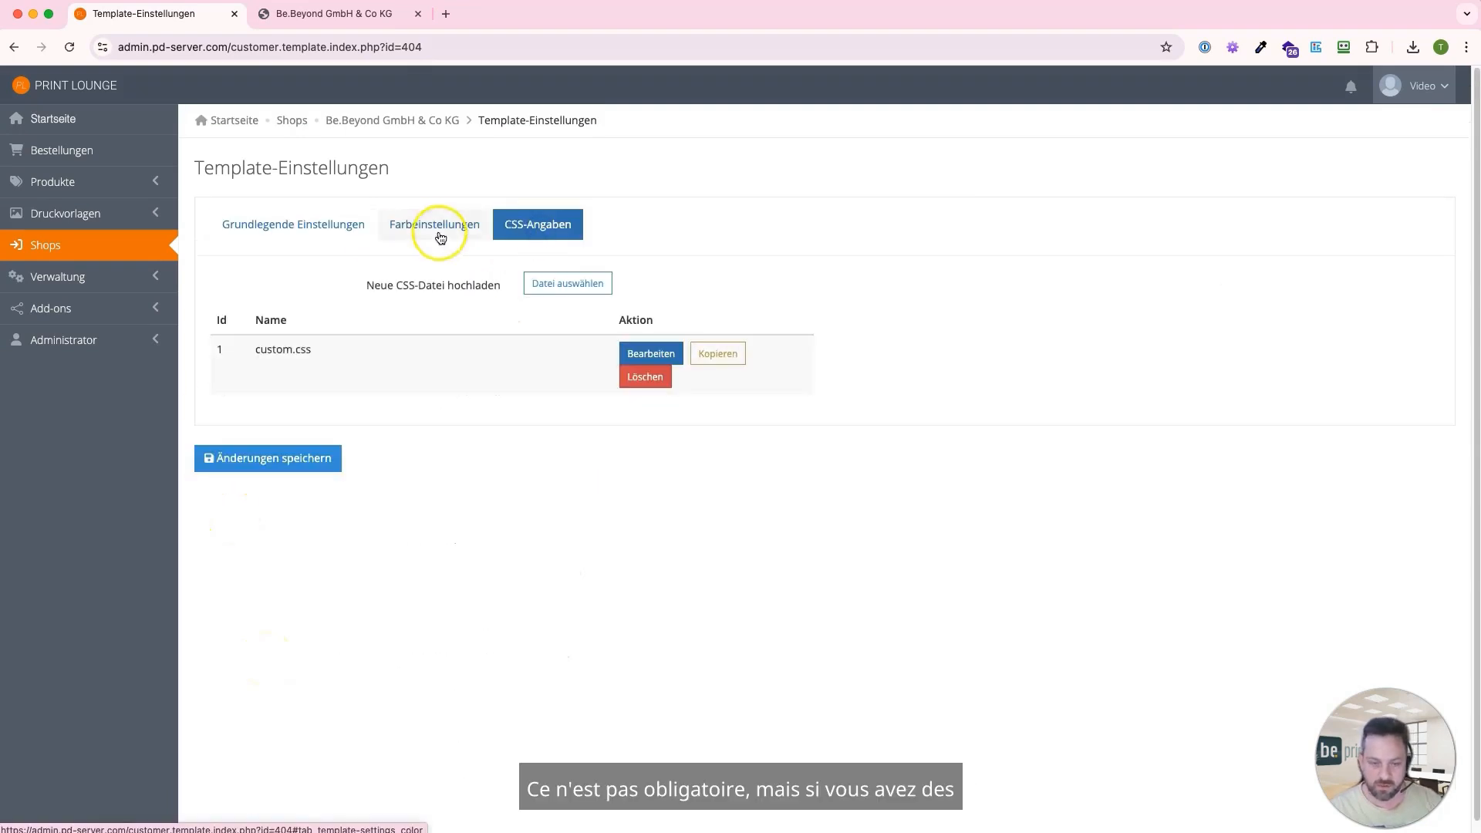
{"action": "left_click", "coordinate": [646, 357]}
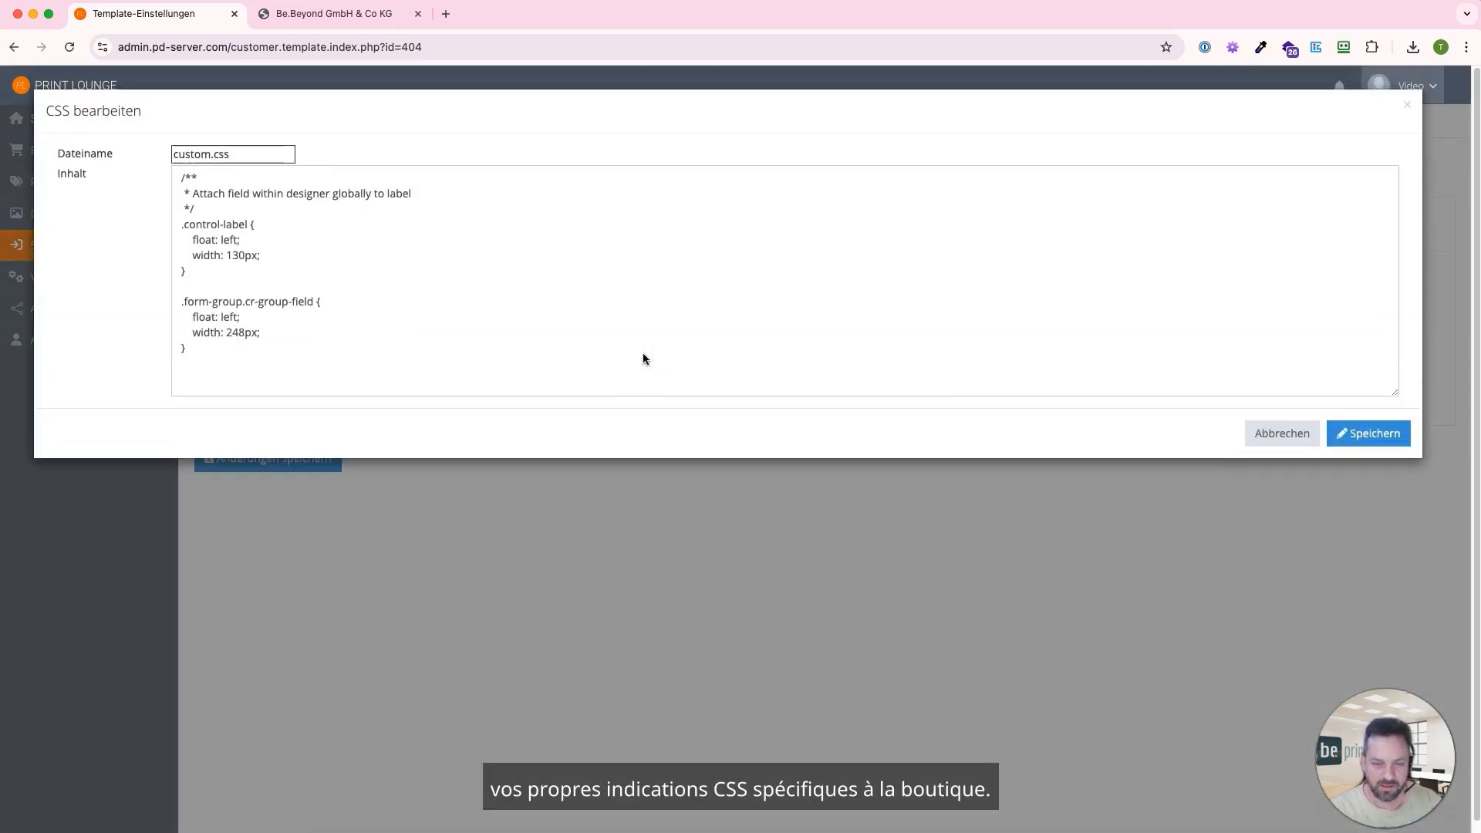
Reload the shop's login page to check the customised background, header text and colours.
{"action": "left_click", "coordinate": [315, 26]}
{"action": "left_click", "coordinate": [311, 98]}
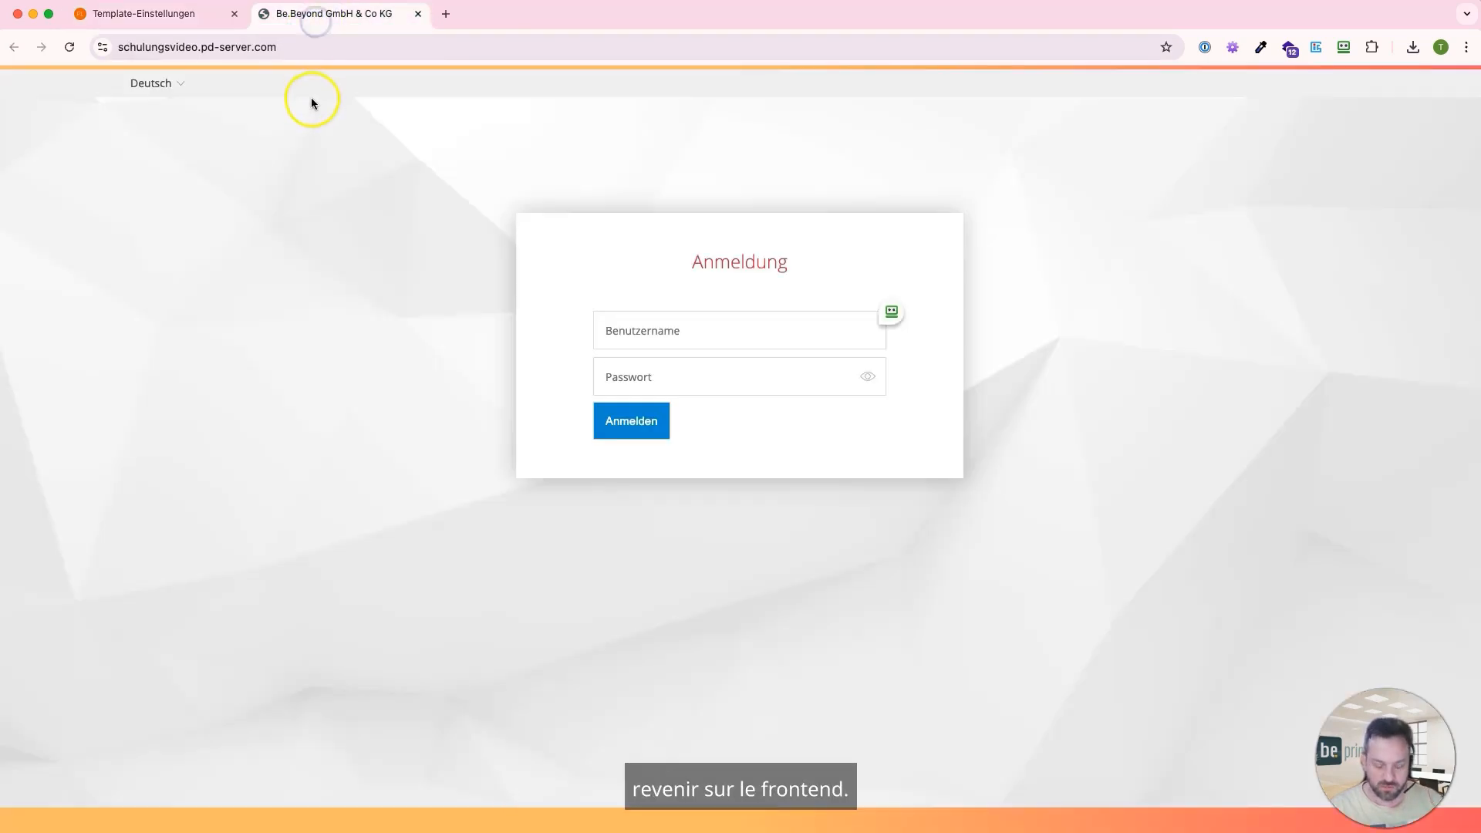
{"action": "key", "text": "super+r"}
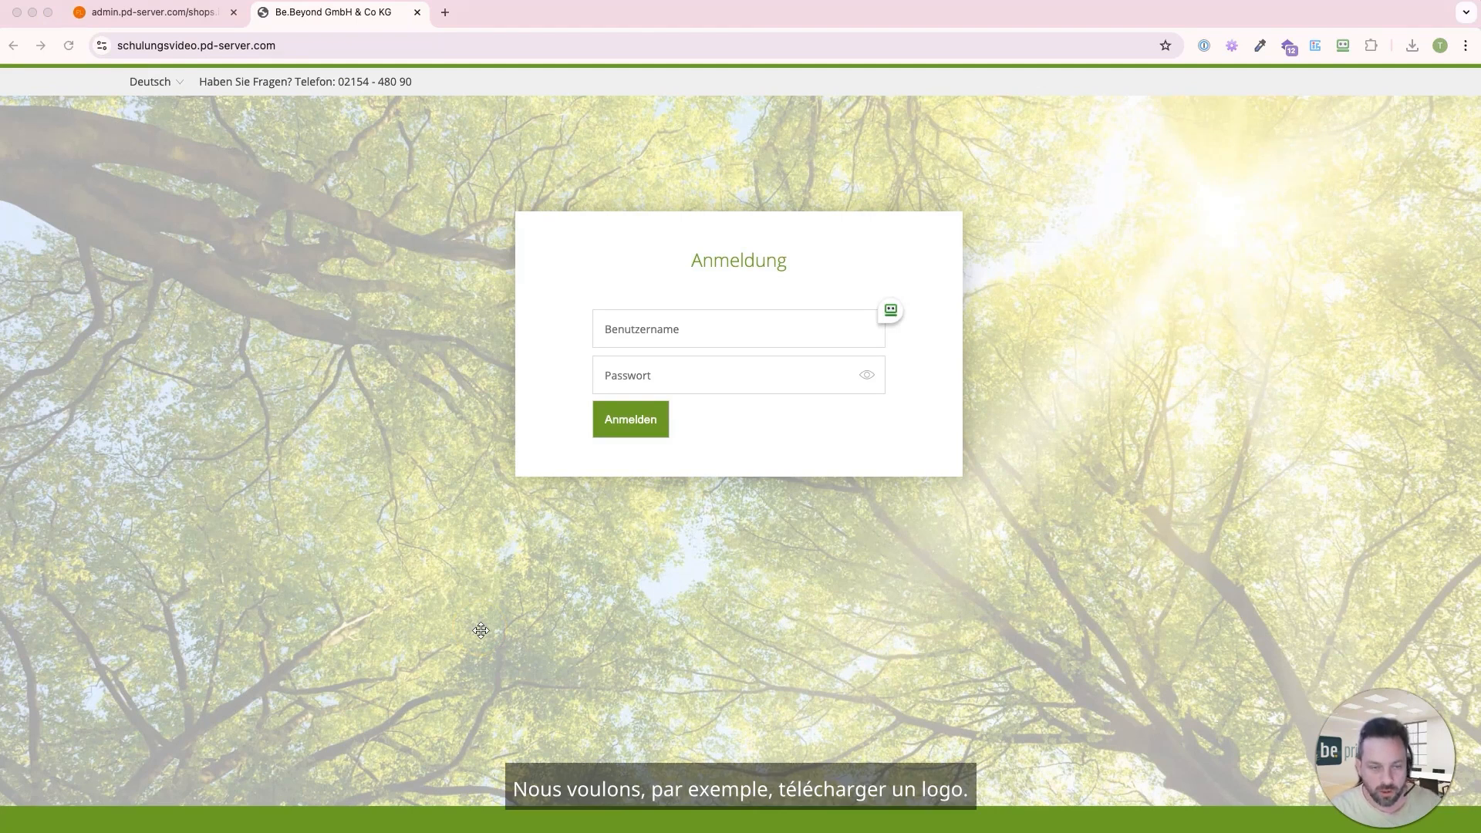
Upload wlp_logo.jpeg as the logo in the Be.Beyond GmbH & Co KG shop's layout and content settings.
{"action": "left_click", "coordinate": [162, 14]}
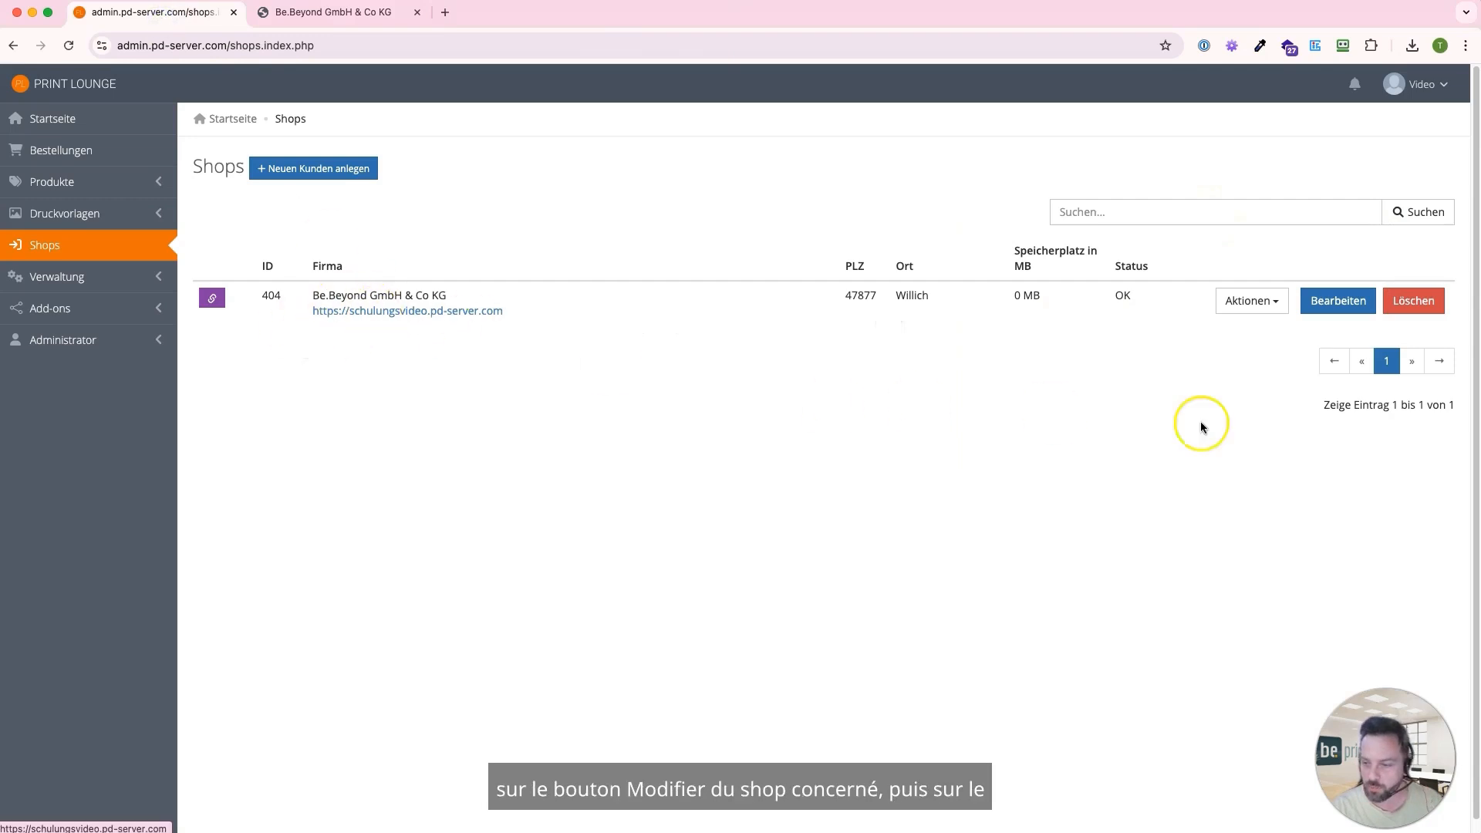
{"action": "left_click", "coordinate": [1332, 308]}
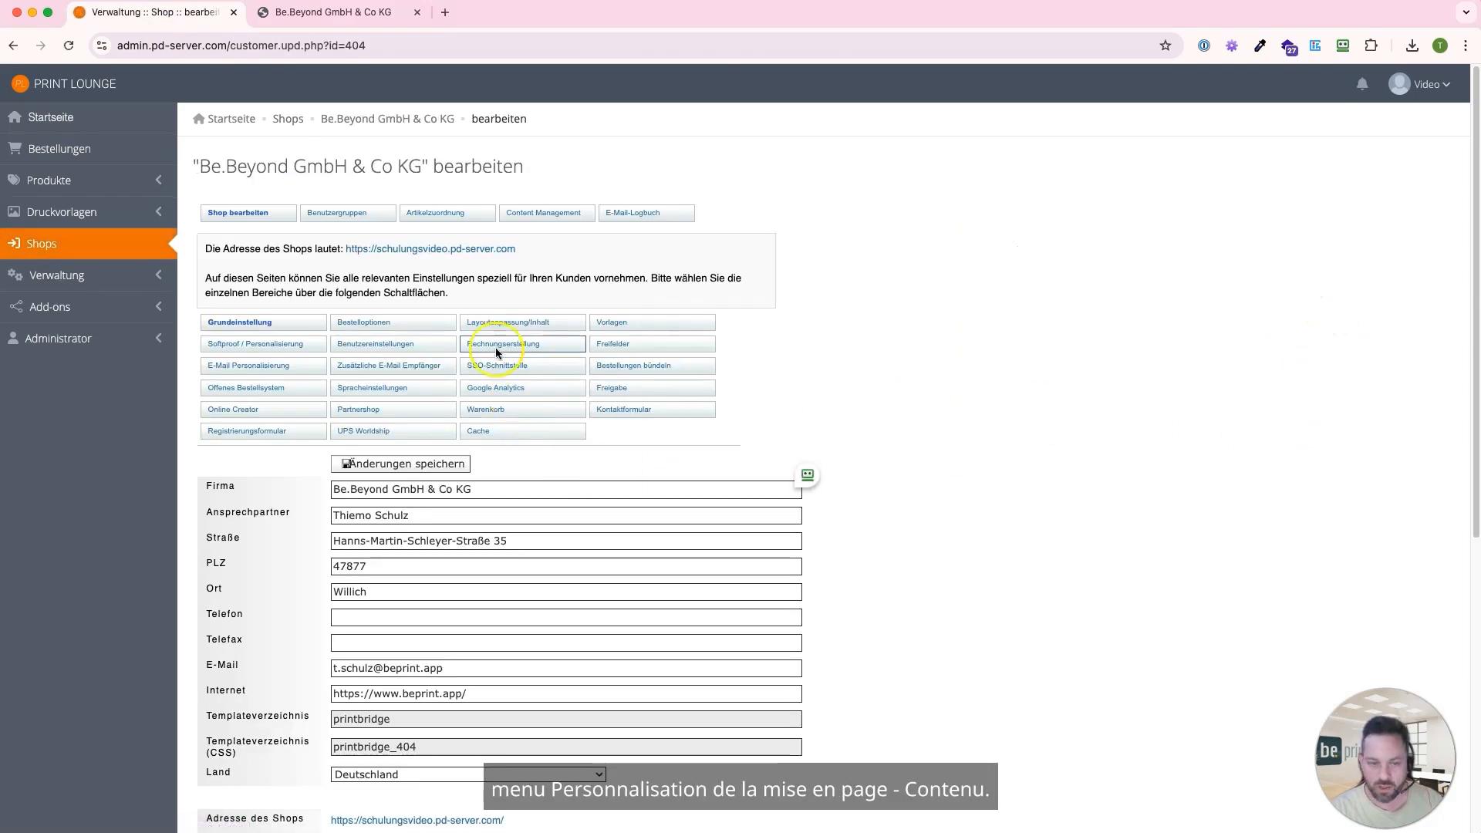
{"action": "left_click", "coordinate": [497, 328]}
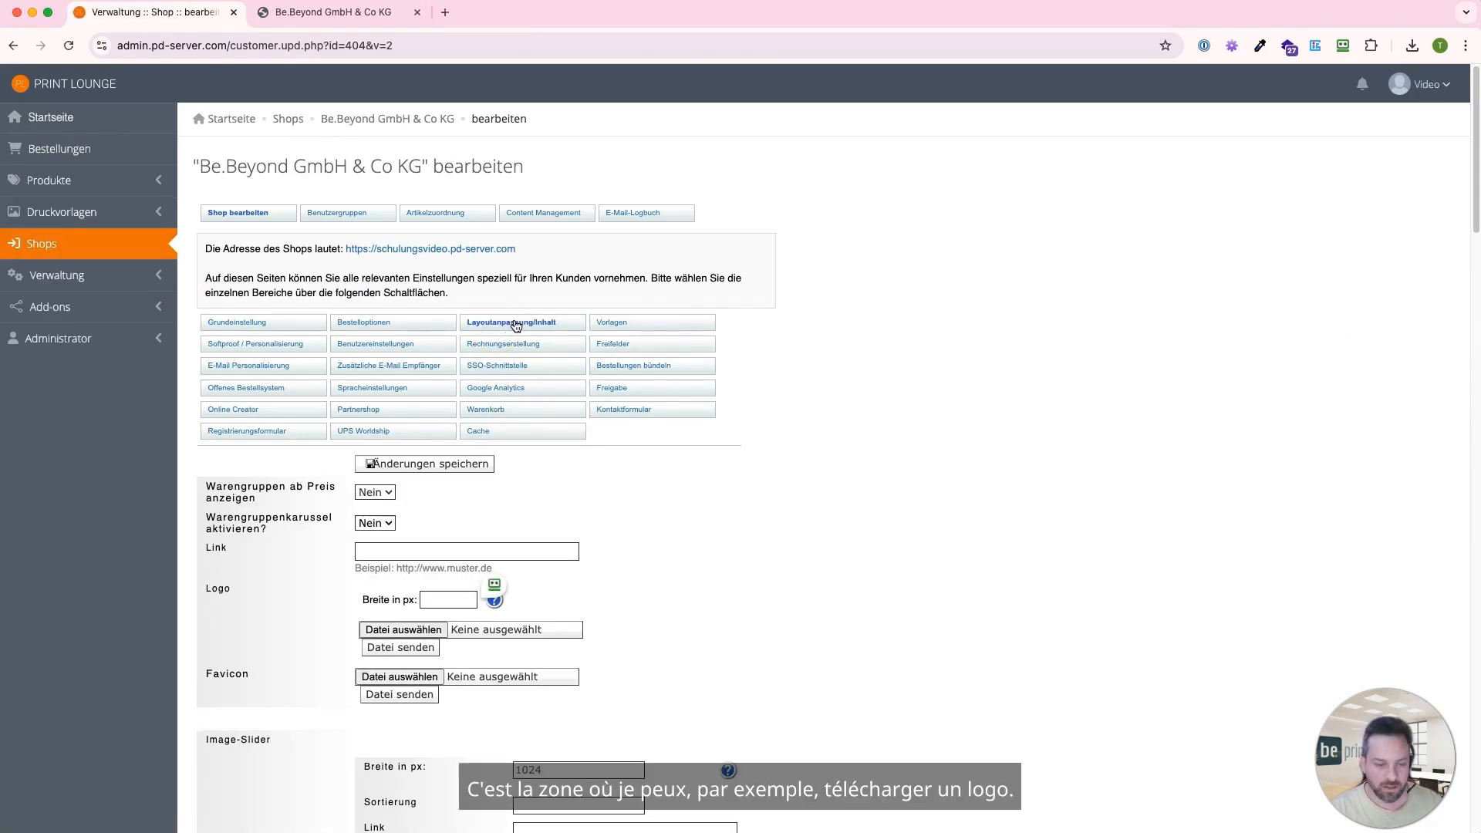
{"action": "left_click", "coordinate": [379, 635]}
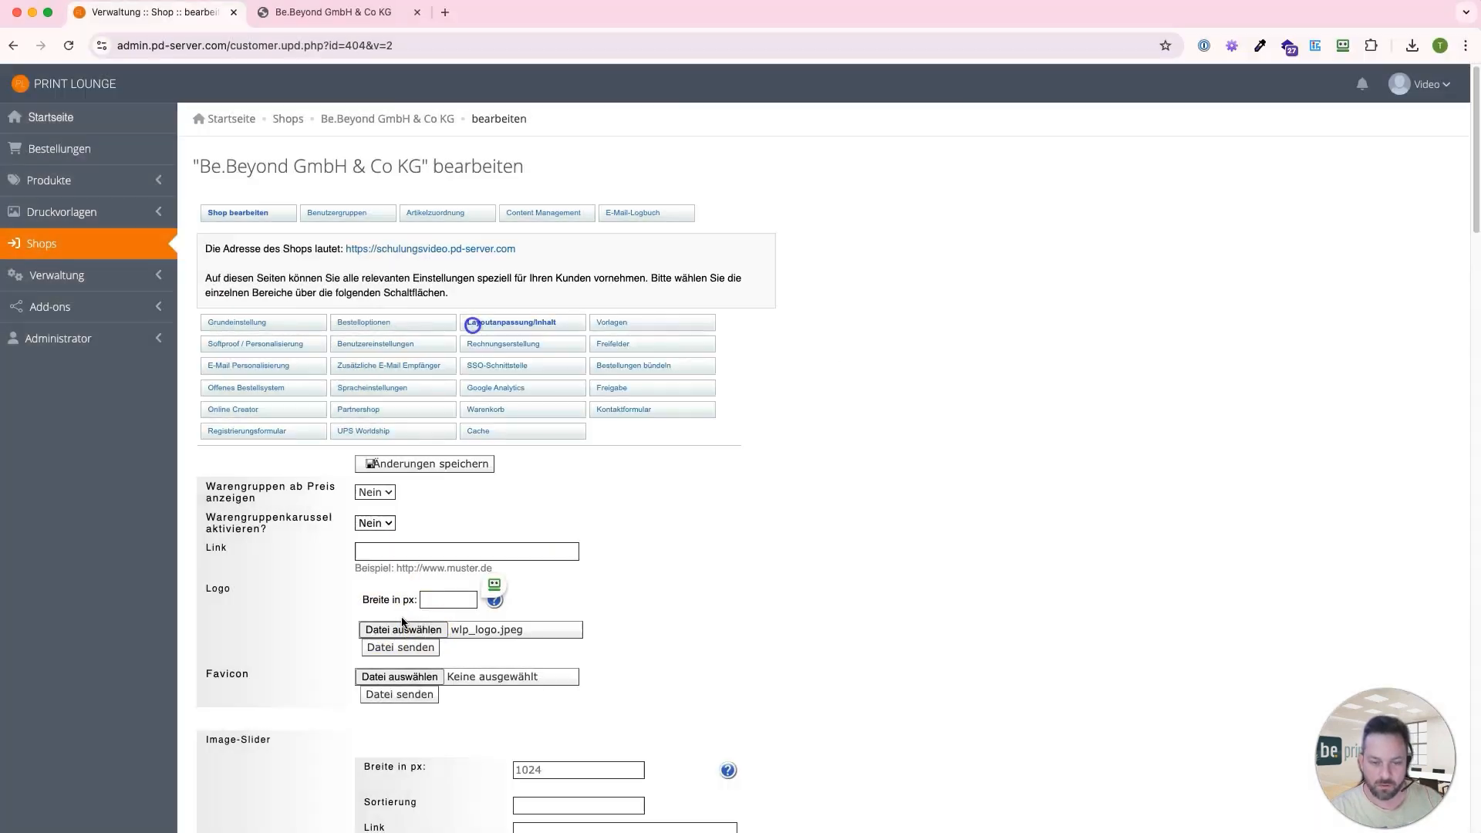
{"action": "left_click", "coordinate": [388, 648]}
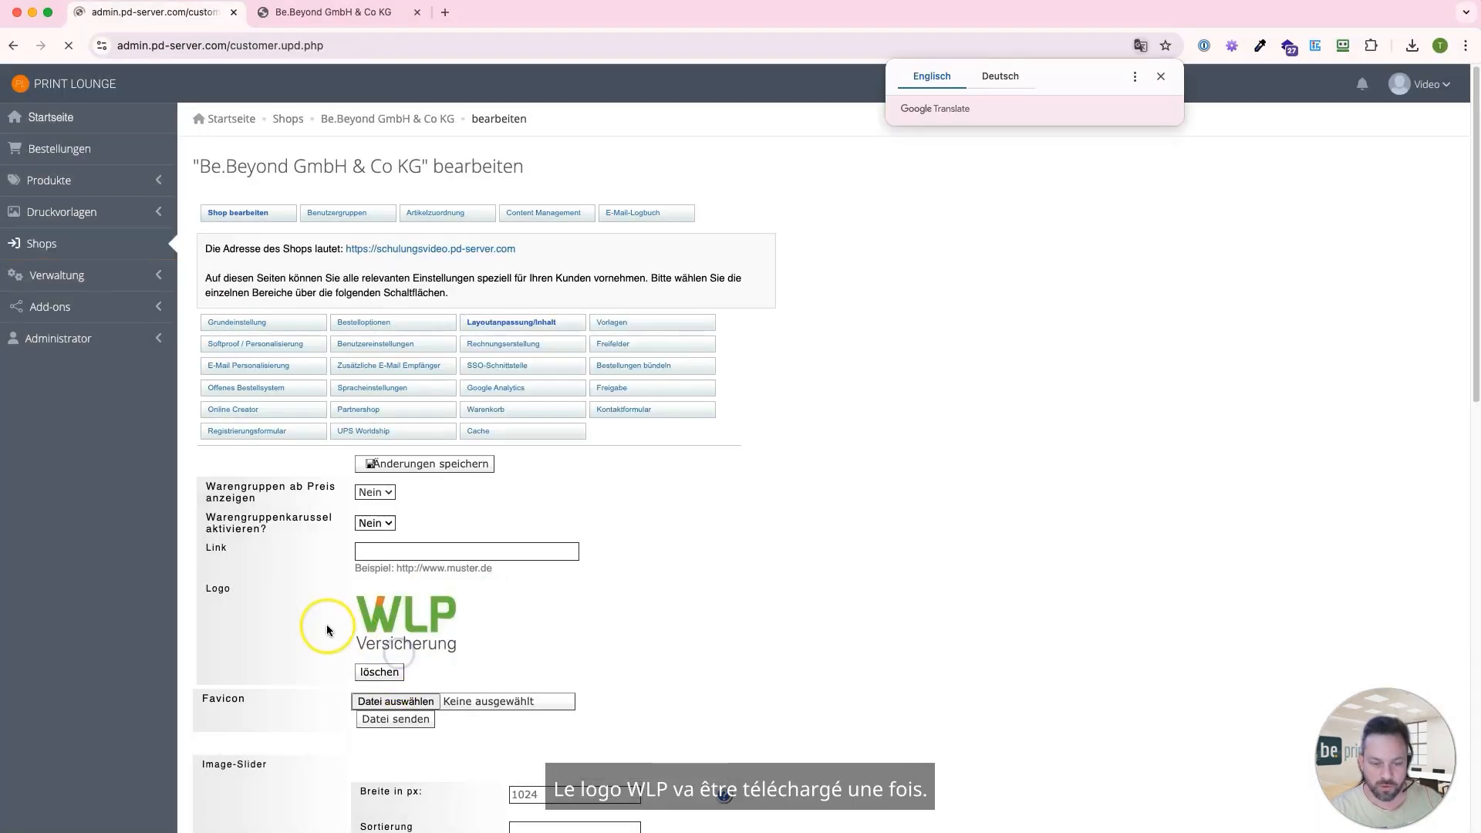
Upload slider.jpg to the shop's image slider with sort order 7.
{"action": "scroll", "coordinate": [310, 610], "scroll_direction": "down", "scroll_amount": 2}
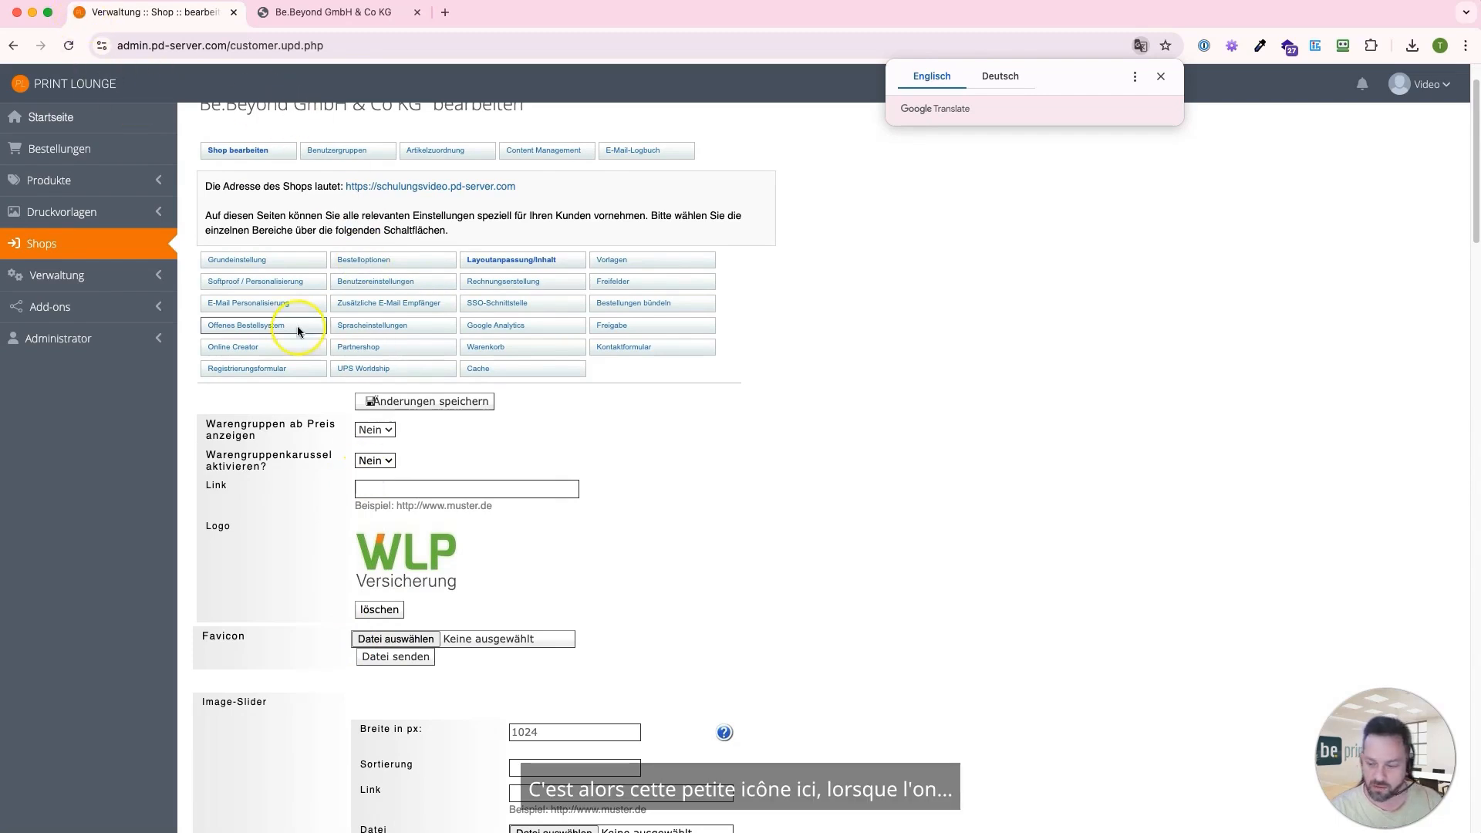
{"action": "scroll", "coordinate": [296, 324], "scroll_direction": "down", "scroll_amount": 3}
{"action": "scroll", "coordinate": [301, 324], "scroll_direction": "down", "scroll_amount": 2}
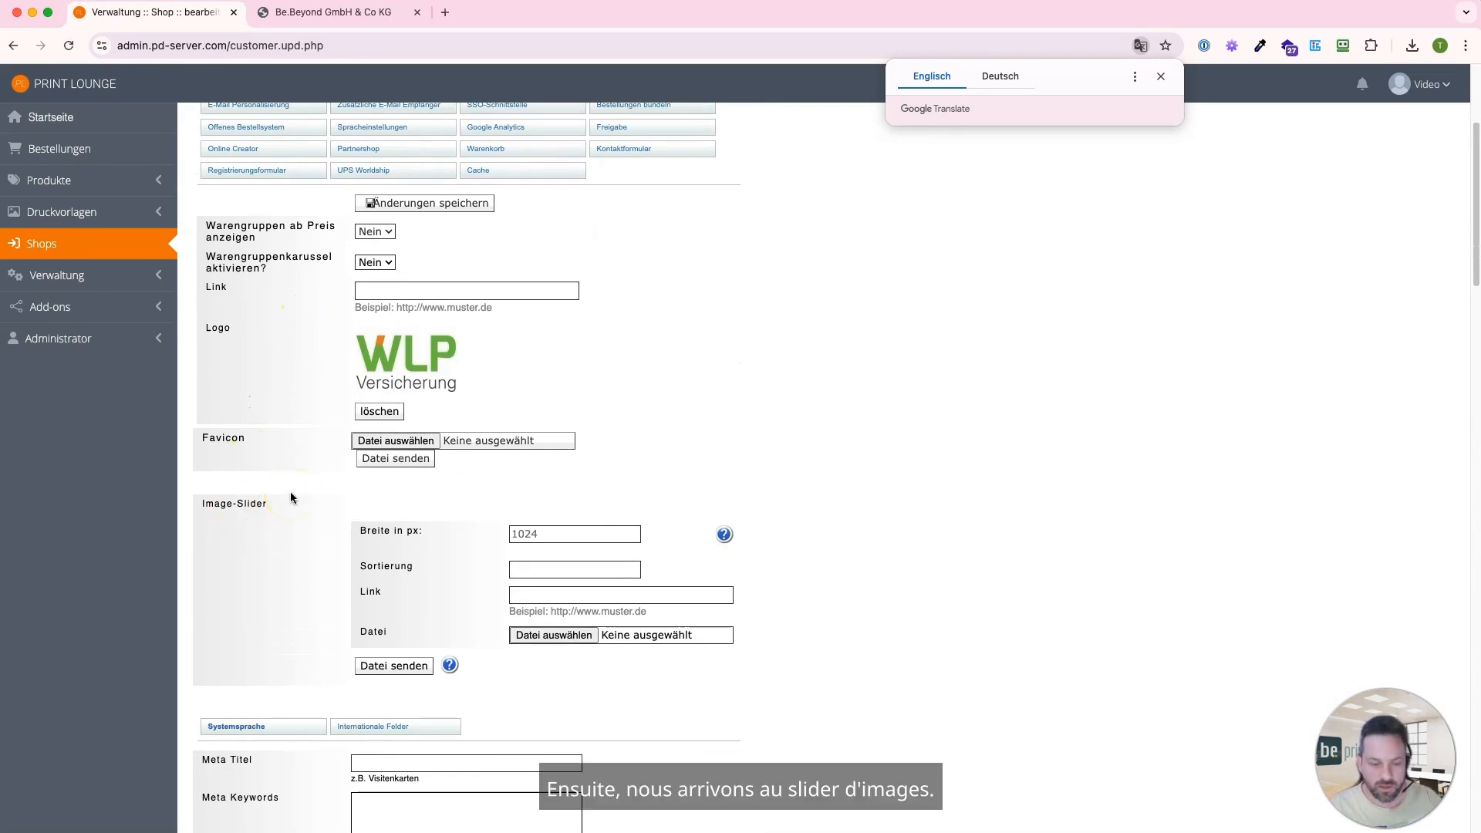
{"action": "left_click", "coordinate": [549, 636]}
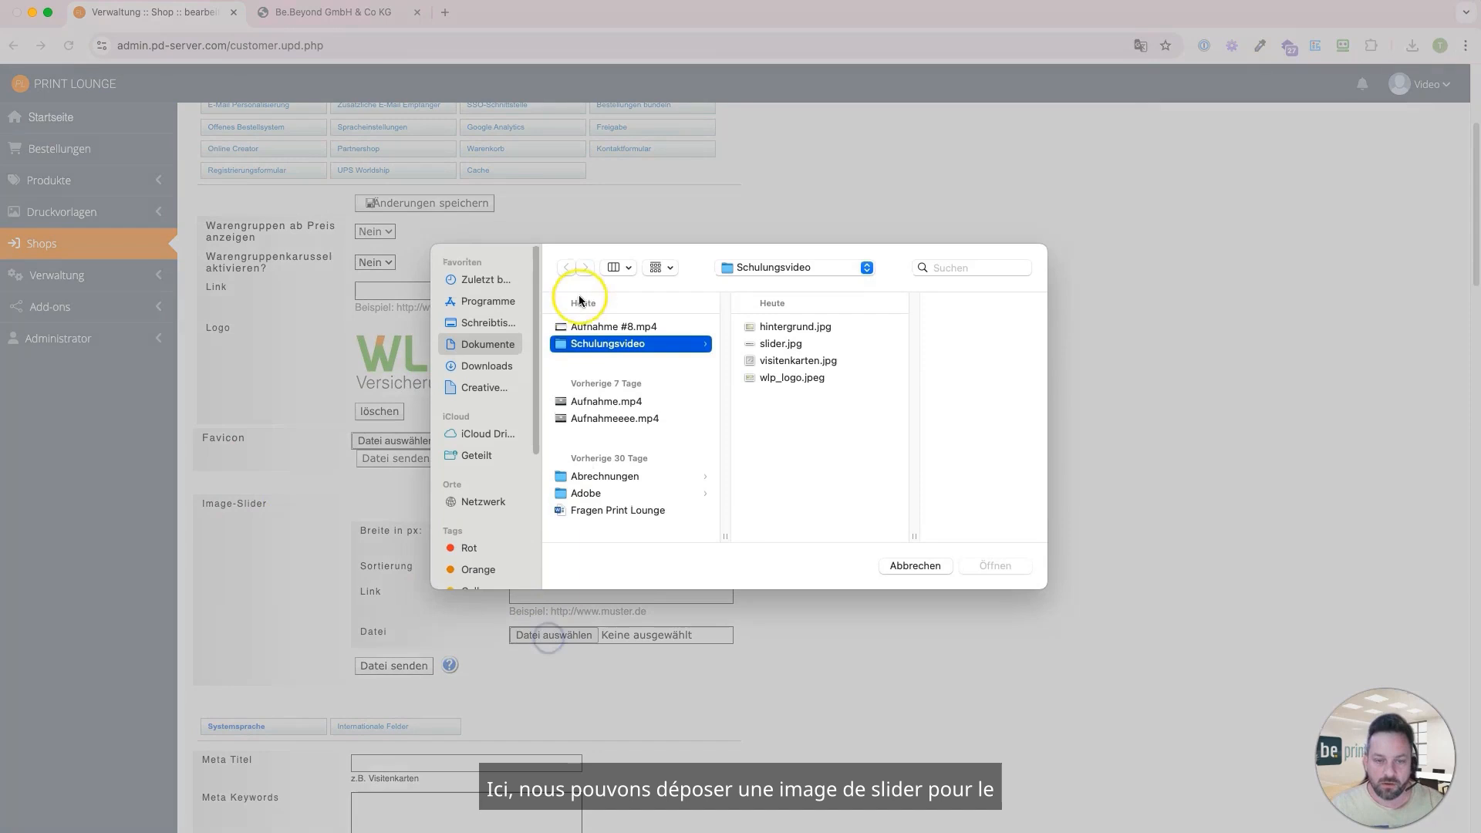
{"action": "left_click", "coordinate": [479, 344]}
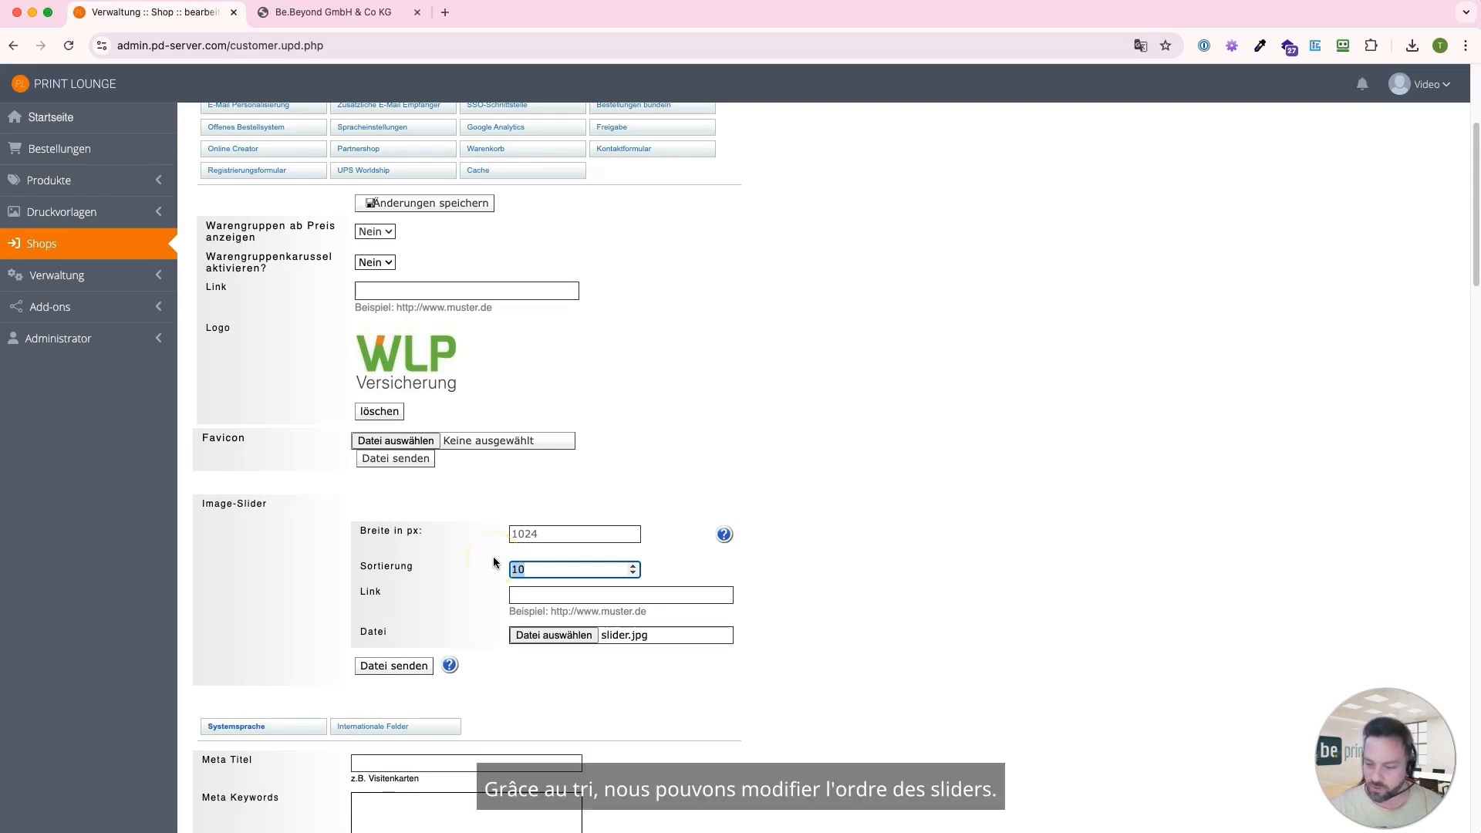
{"action": "type", "text": "7"}
{"action": "scroll", "coordinate": [562, 602], "scroll_direction": "down", "scroll_amount": 1}
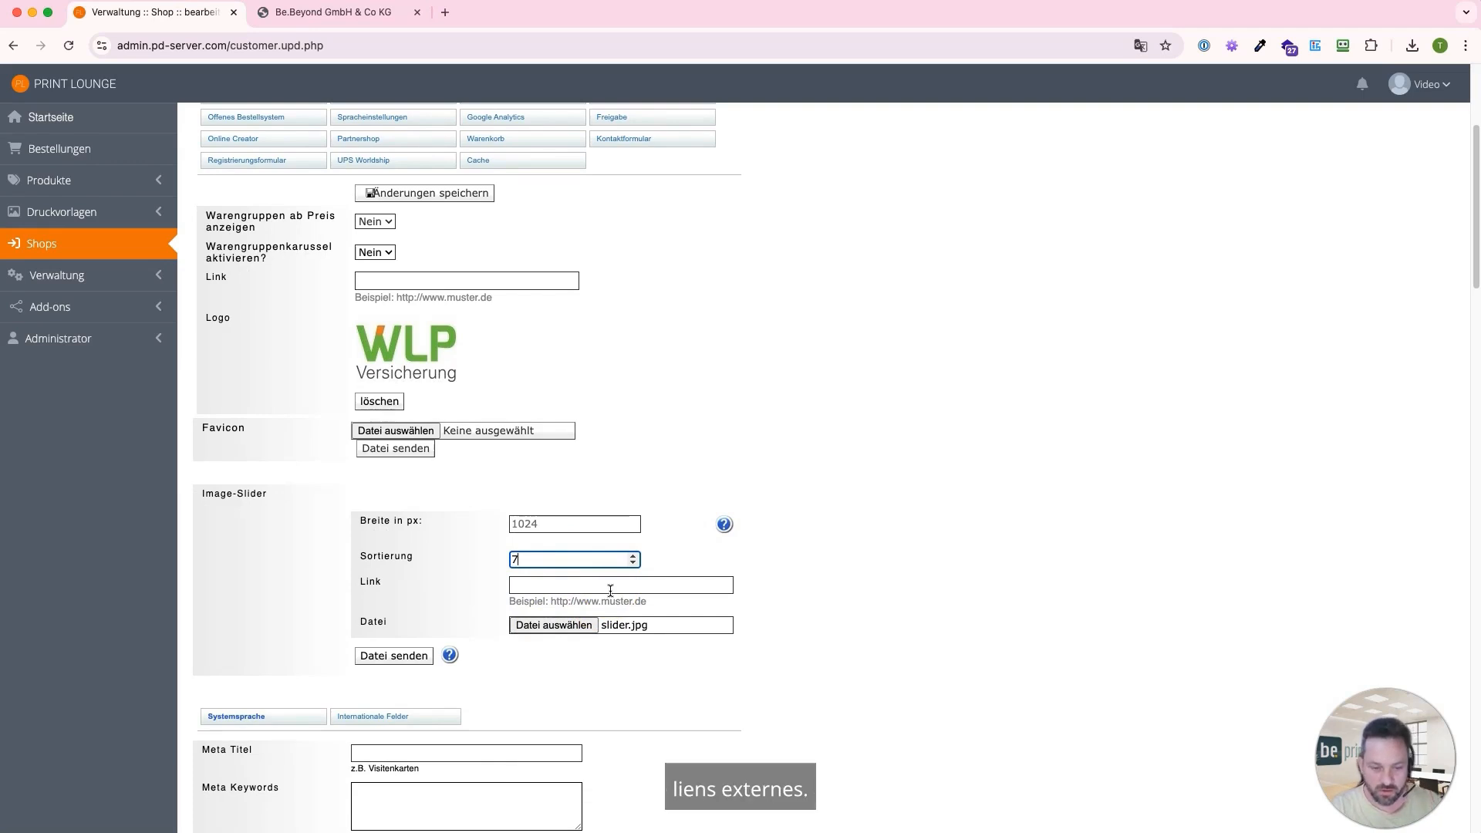
{"action": "left_click", "coordinate": [374, 655]}
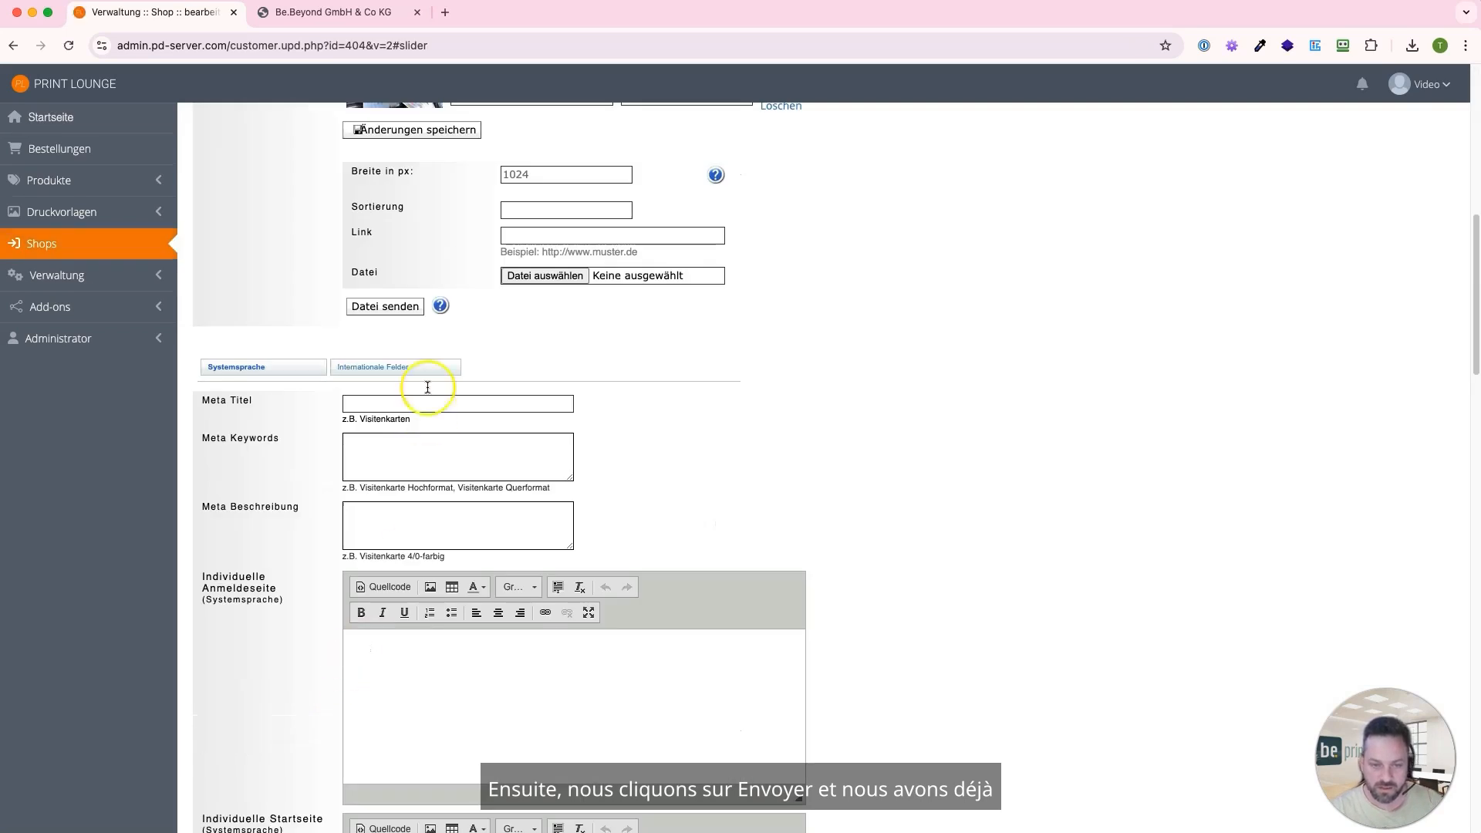
{"action": "scroll", "coordinate": [427, 387], "scroll_direction": "up", "scroll_amount": 6}
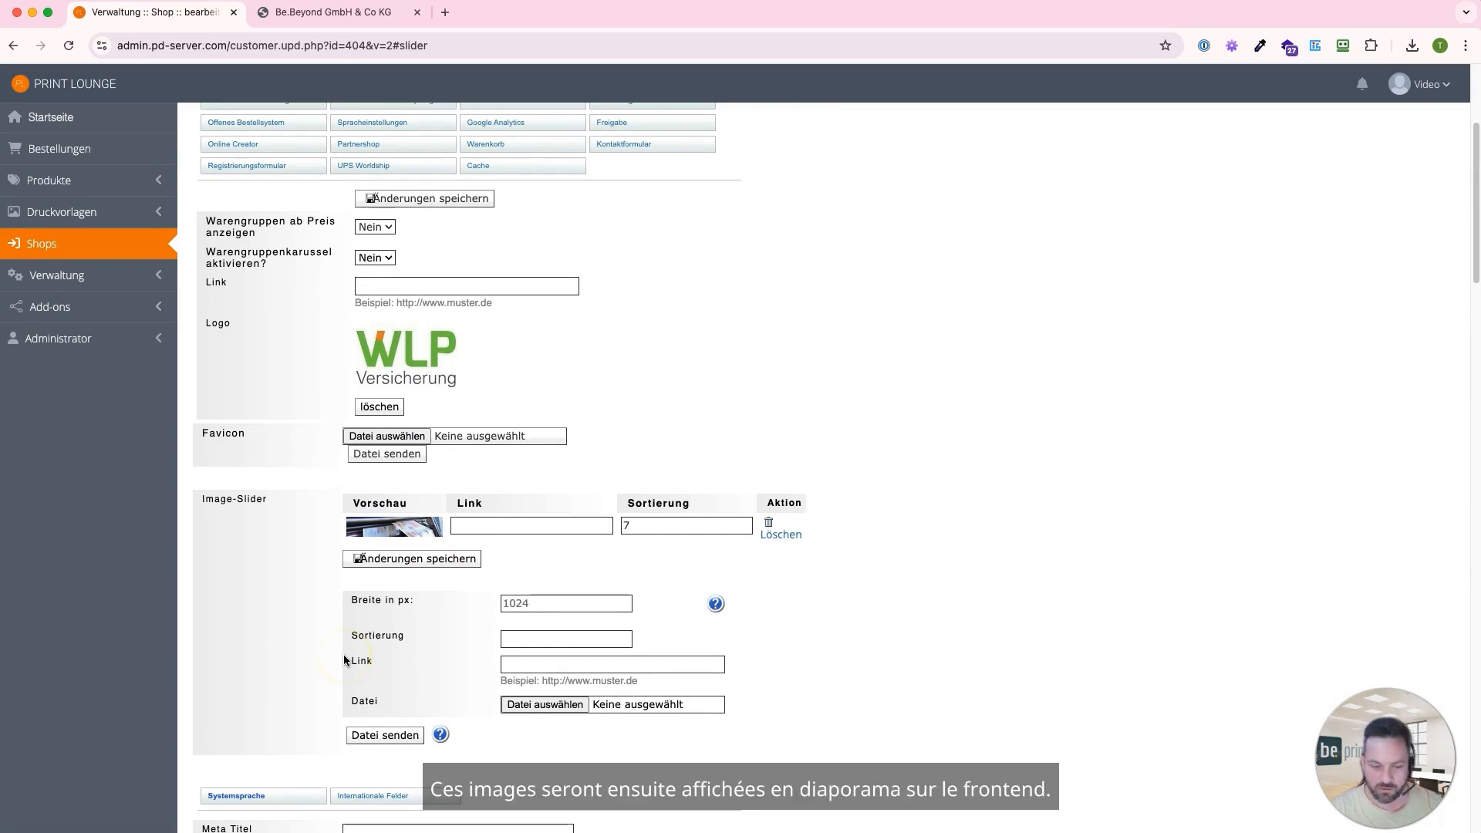
Enter "Bitte loggen Sie sich mit Ihren Zugangsdaten ein." as the individual login page text.
{"action": "scroll", "coordinate": [308, 634], "scroll_direction": "down", "scroll_amount": 5}
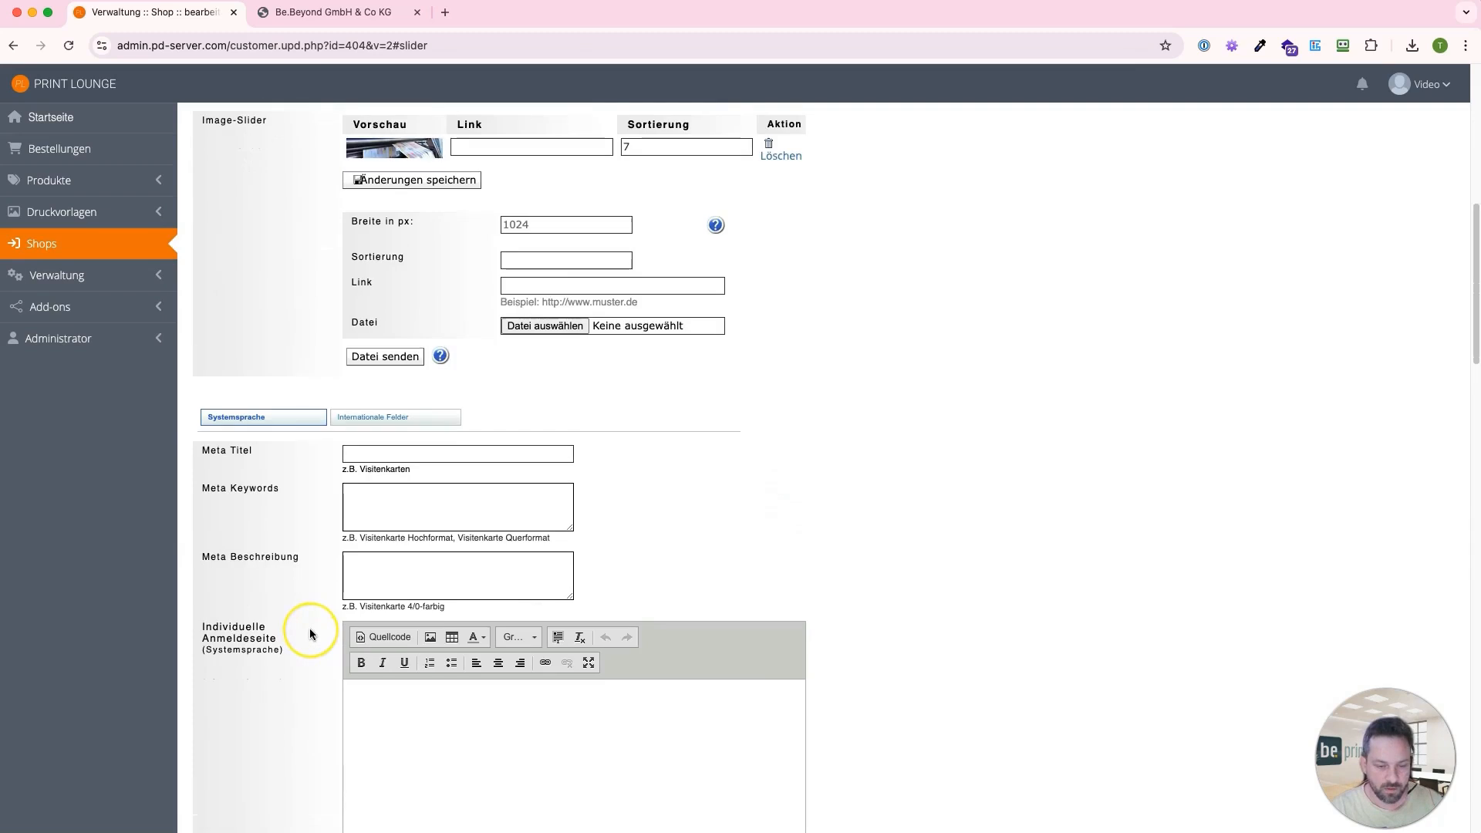
{"action": "scroll", "coordinate": [309, 629], "scroll_direction": "down", "scroll_amount": 3}
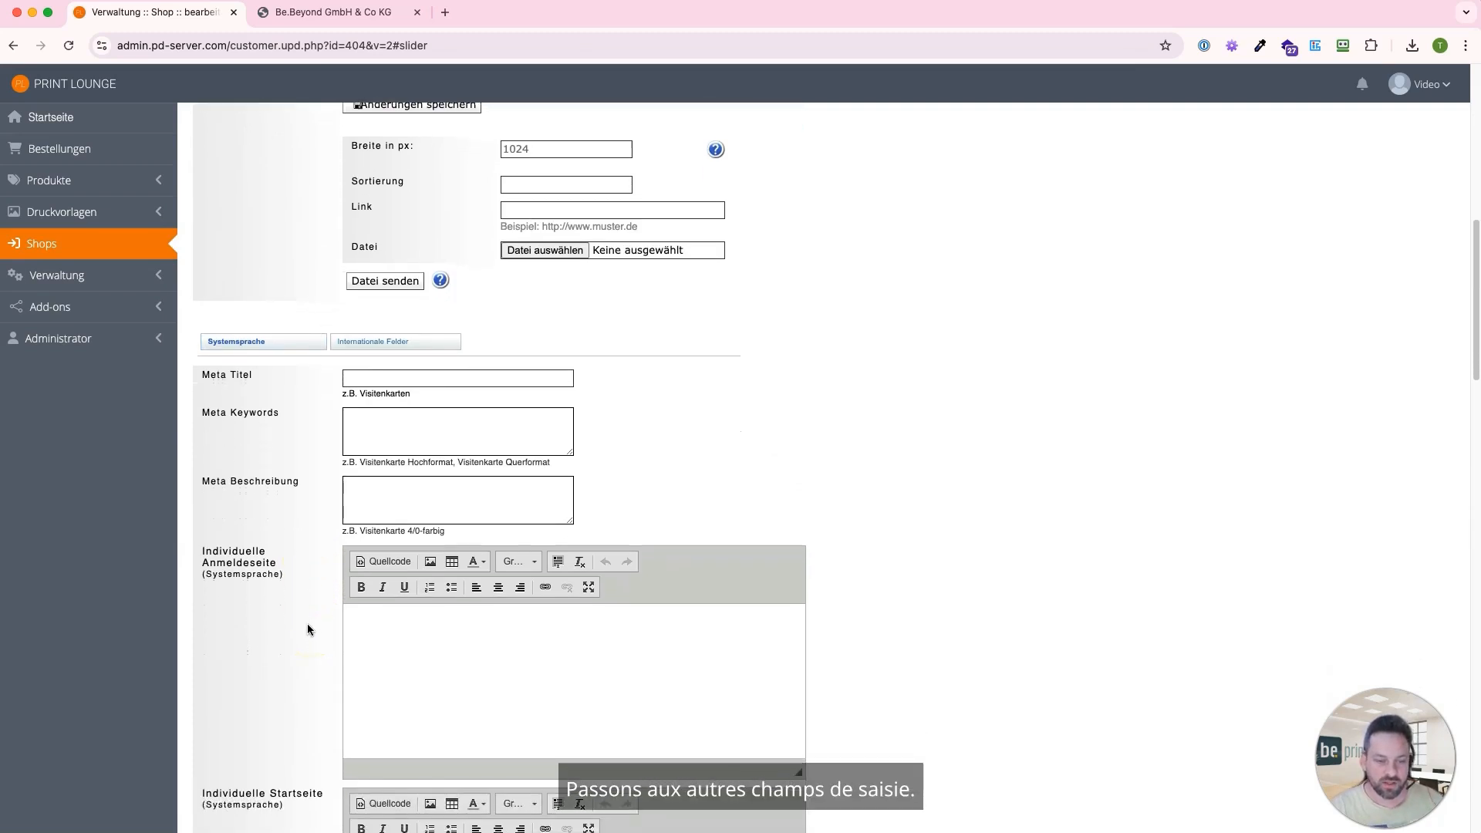
{"action": "scroll", "coordinate": [307, 624], "scroll_direction": "down", "scroll_amount": 1}
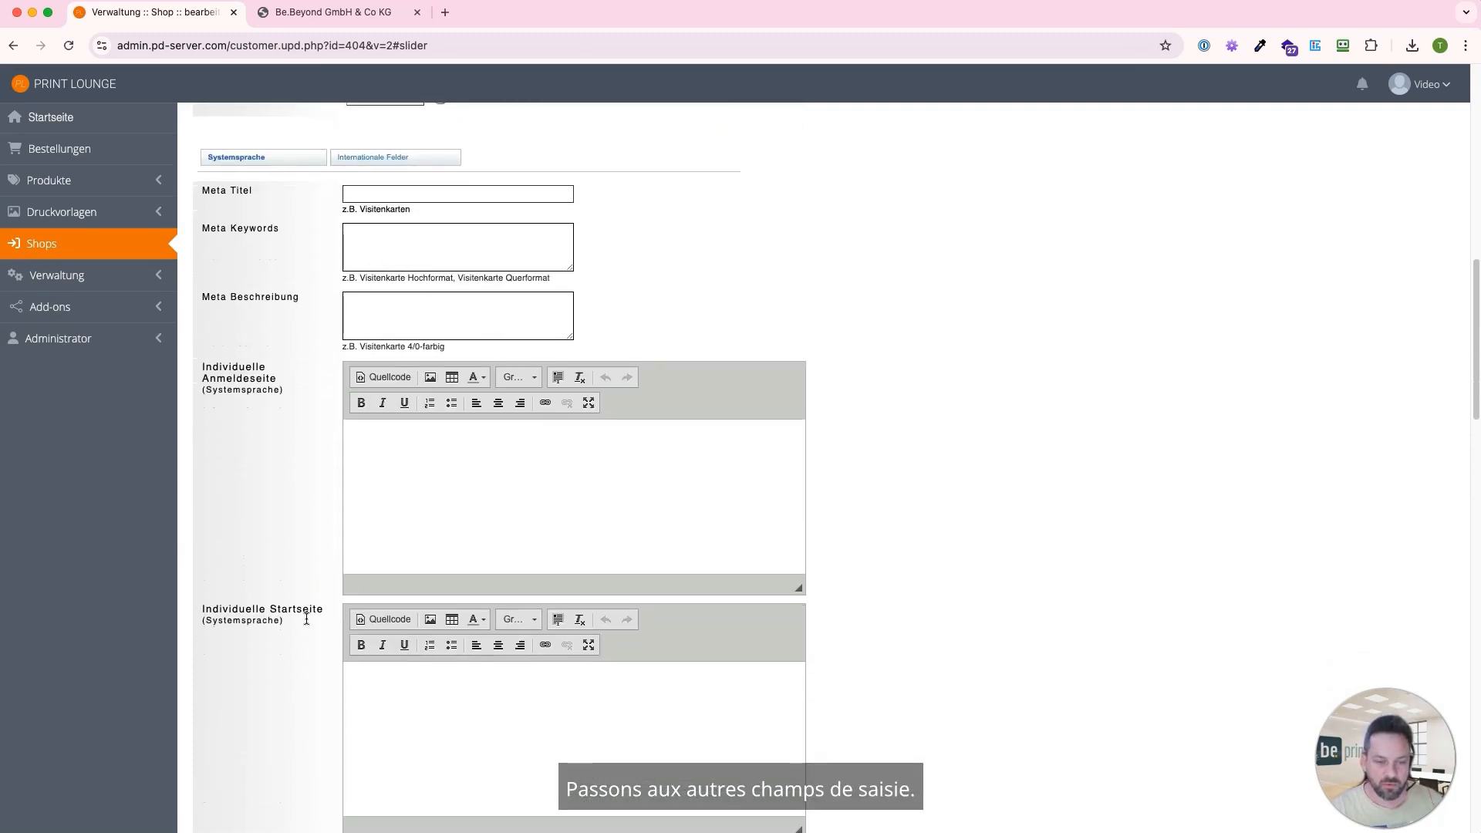
{"action": "left_click", "coordinate": [366, 478]}
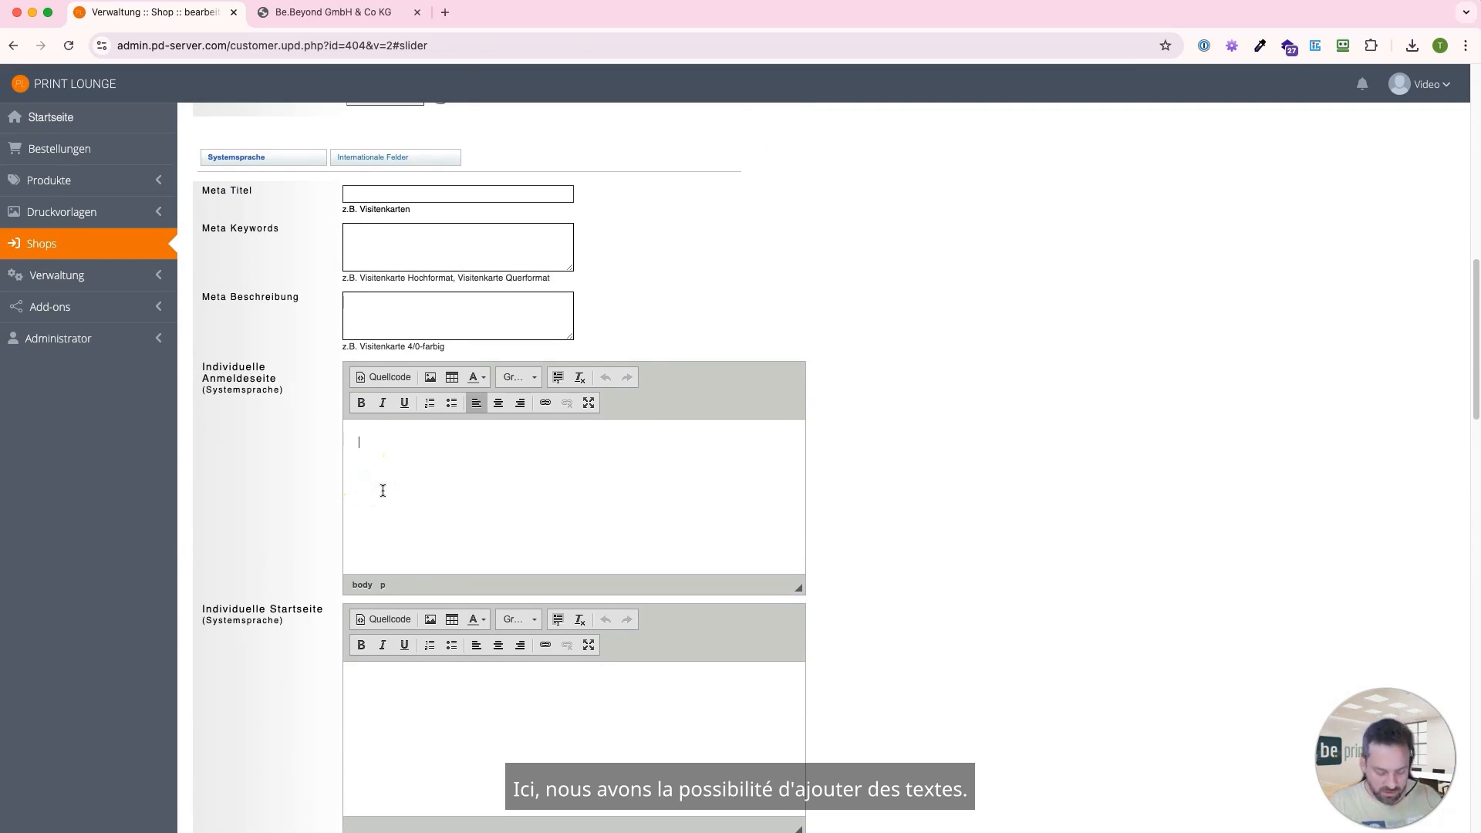
{"action": "type", "text": "Bitte loggen Sie sich m"}
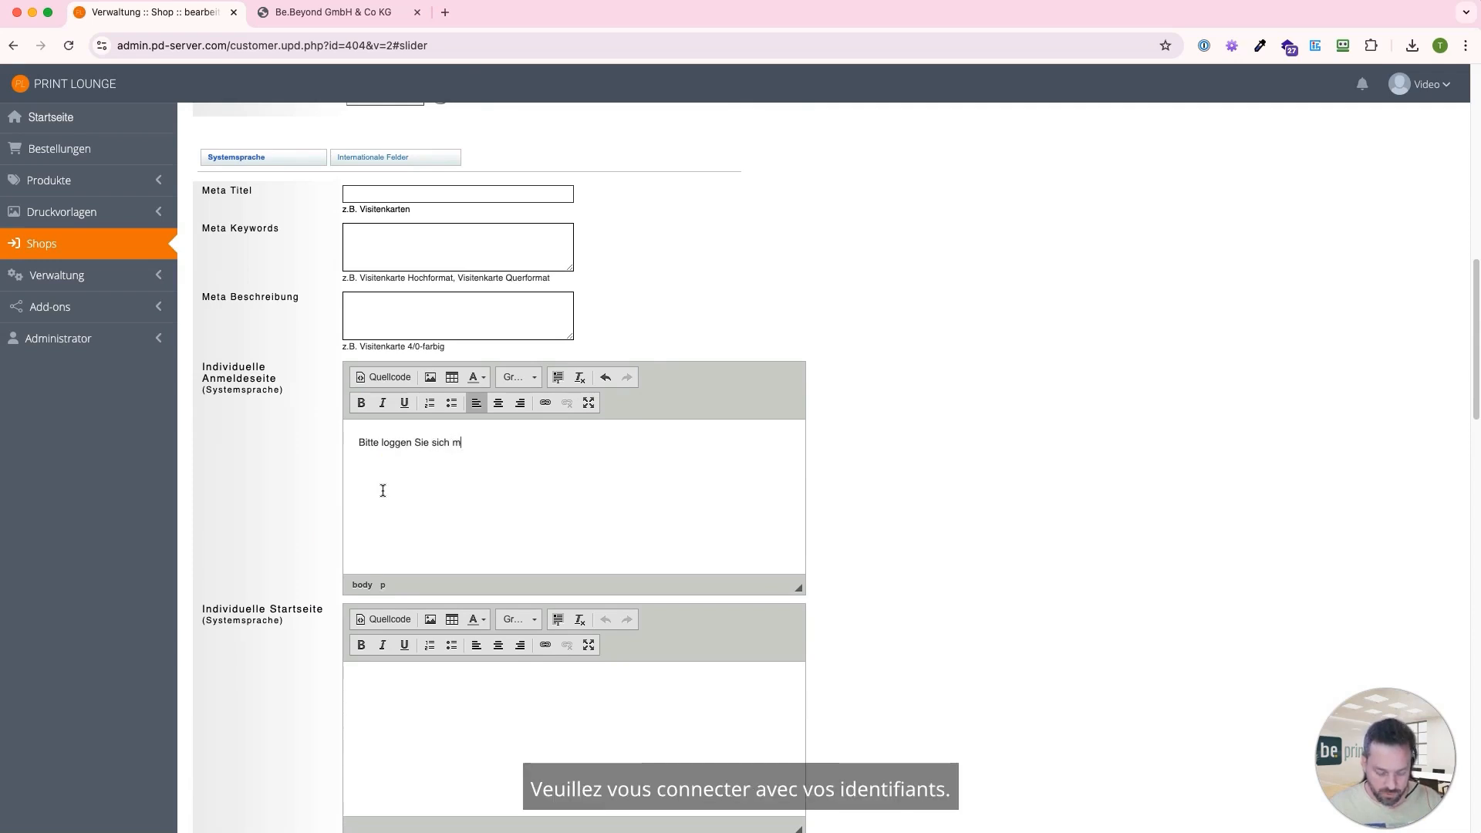
{"action": "type", "text": "it Ihren Zugangsdaten ein."}
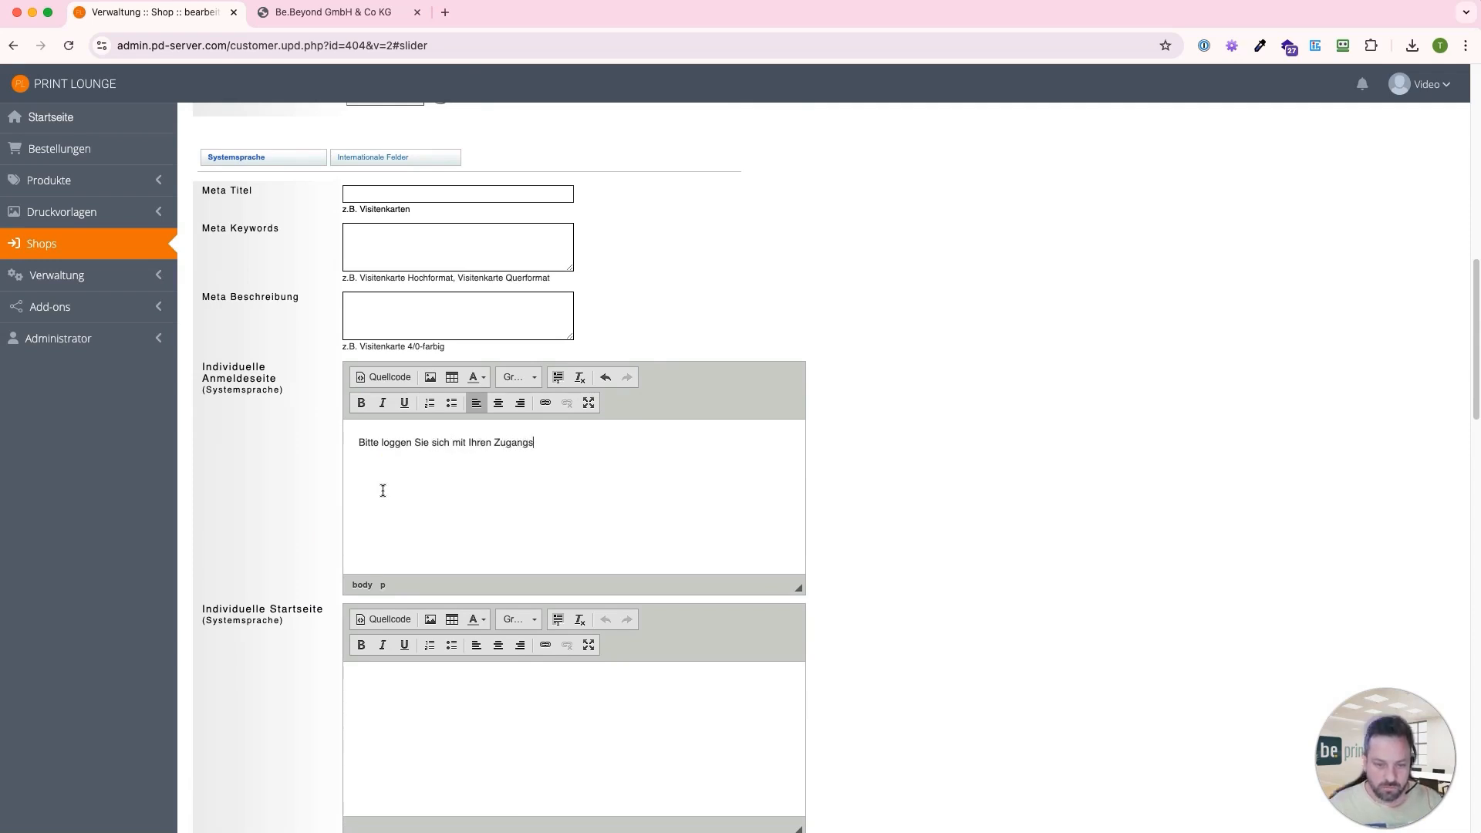
Save "xxx" as the individual start page text and return to the shop's login page to check the changes.
{"action": "scroll", "coordinate": [386, 516], "scroll_direction": "down", "scroll_amount": 3}
{"action": "left_click", "coordinate": [400, 556]}
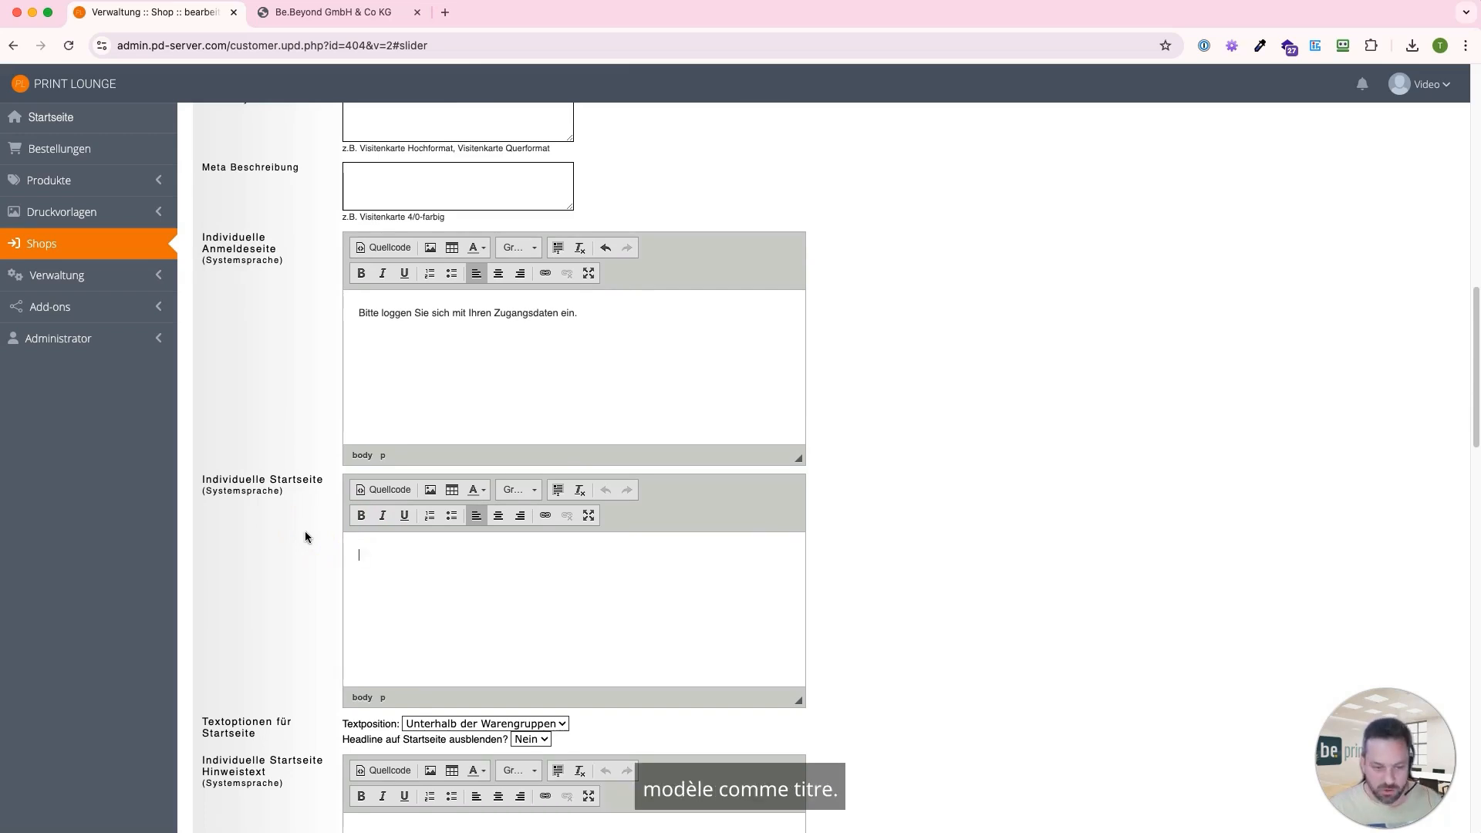
{"action": "type", "text": "xxx"}
{"action": "scroll", "coordinate": [317, 539], "scroll_direction": "down", "scroll_amount": 8}
{"action": "scroll", "coordinate": [316, 538], "scroll_direction": "down", "scroll_amount": 20}
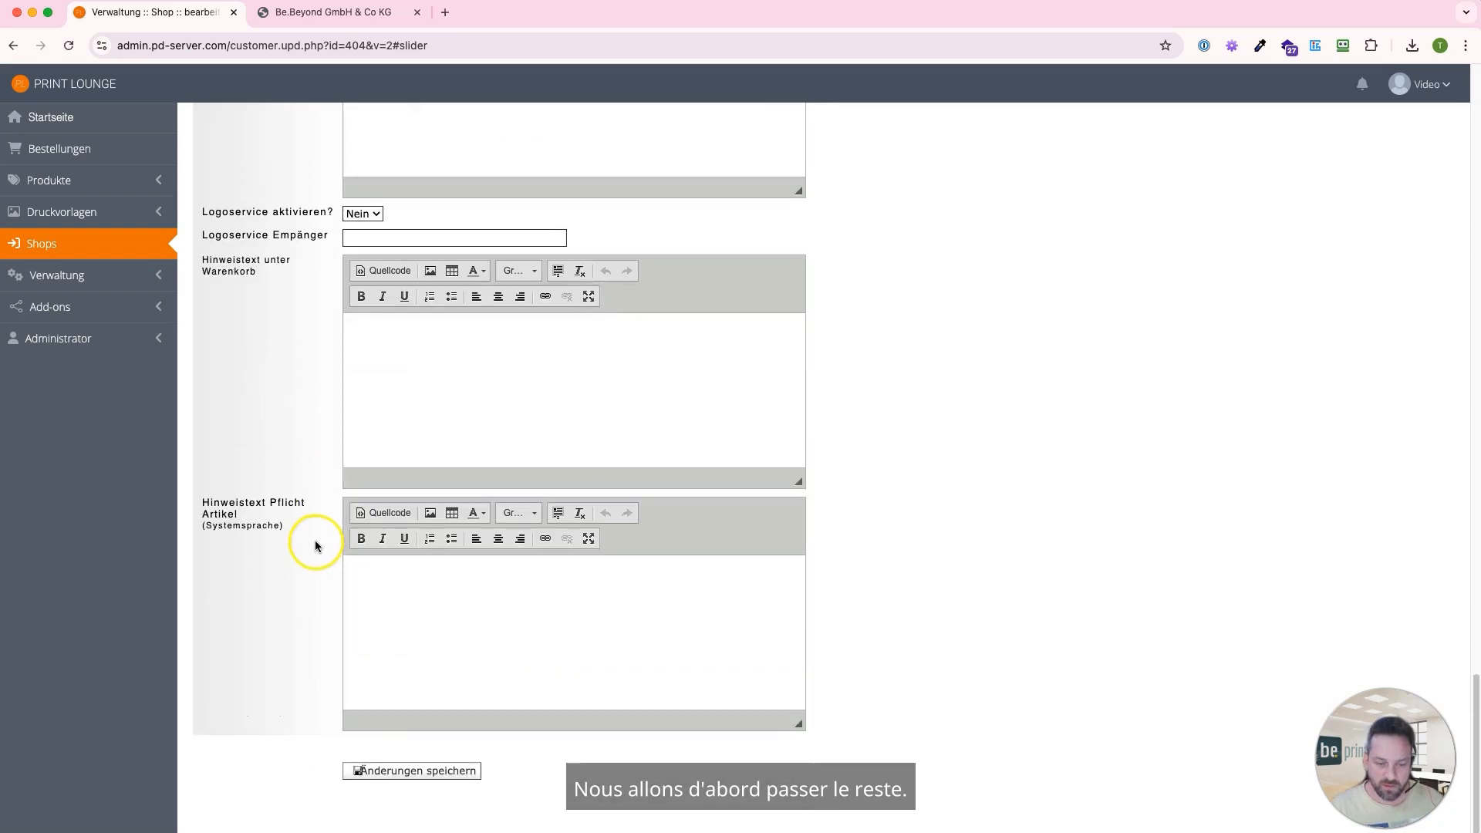
{"action": "left_click", "coordinate": [370, 771]}
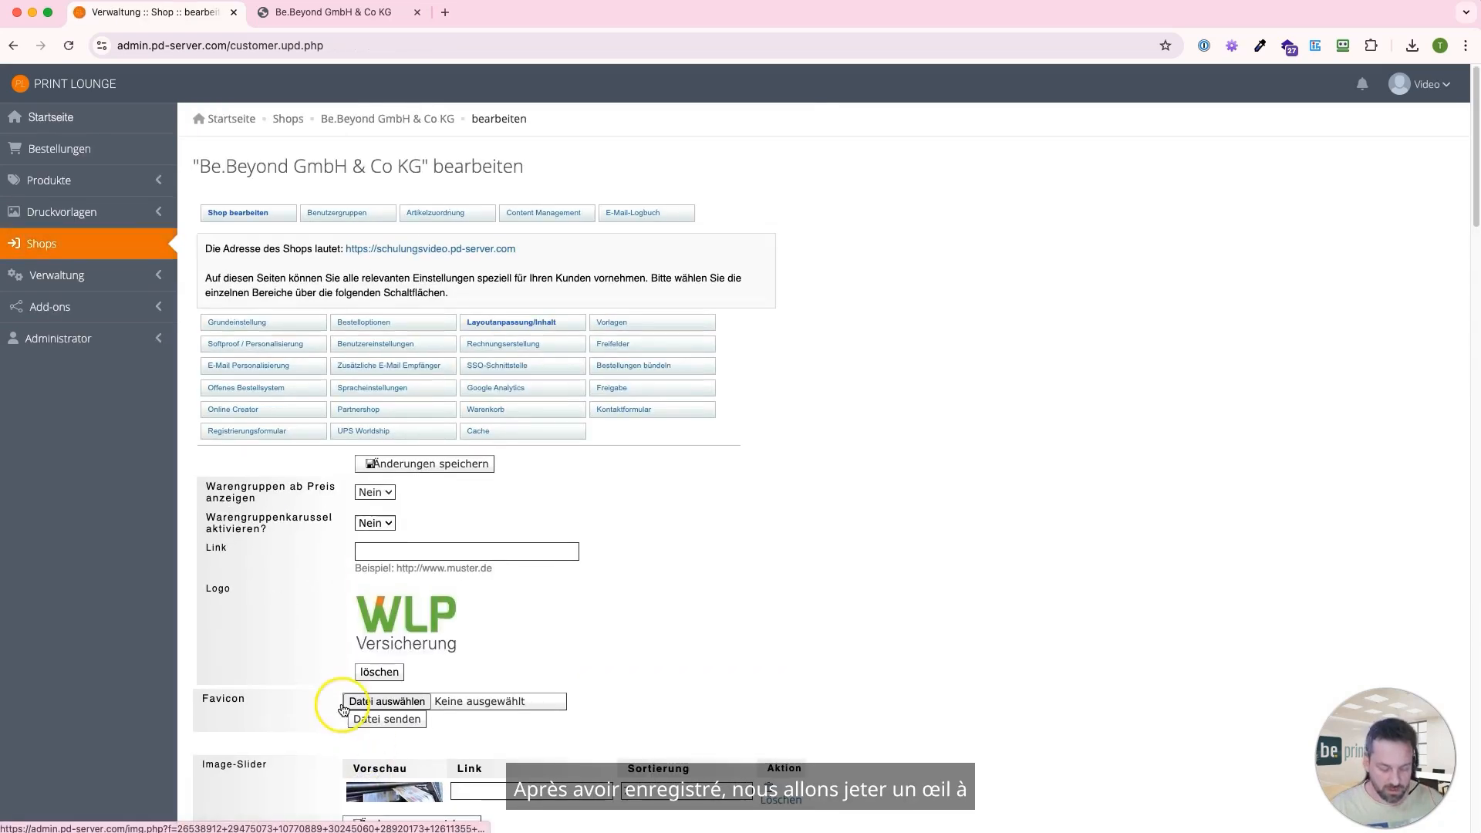
{"action": "left_click", "coordinate": [322, 14]}
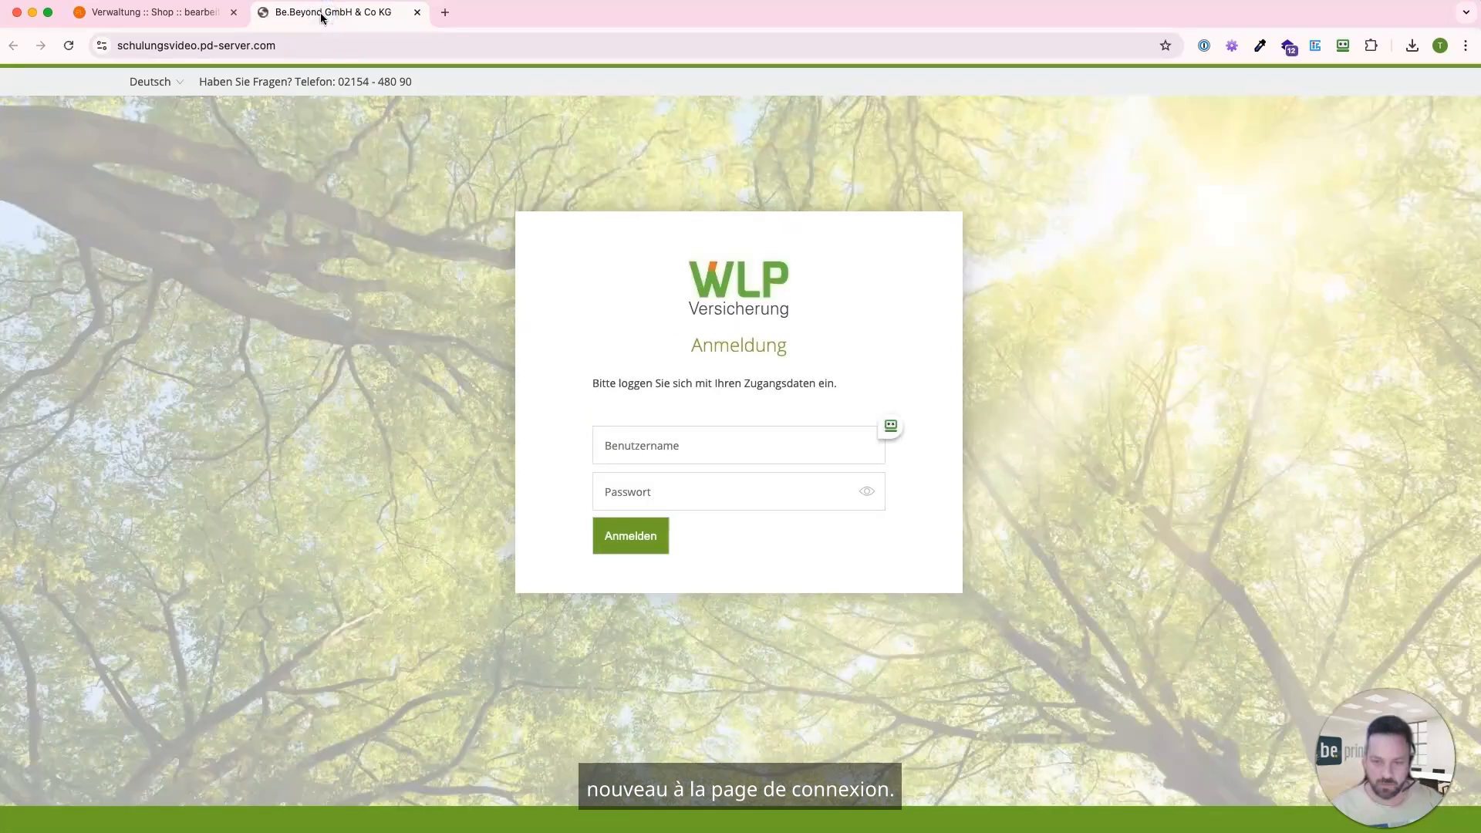